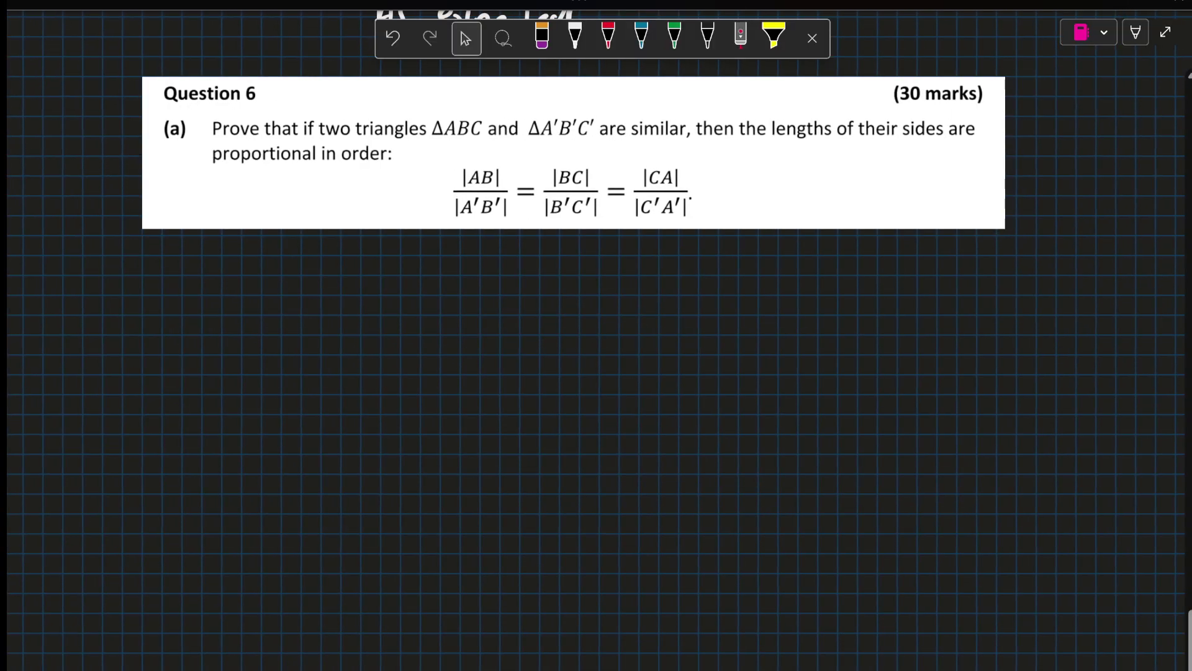
Pick the white pen so writing can start beneath Question 6
left_click(574, 37)
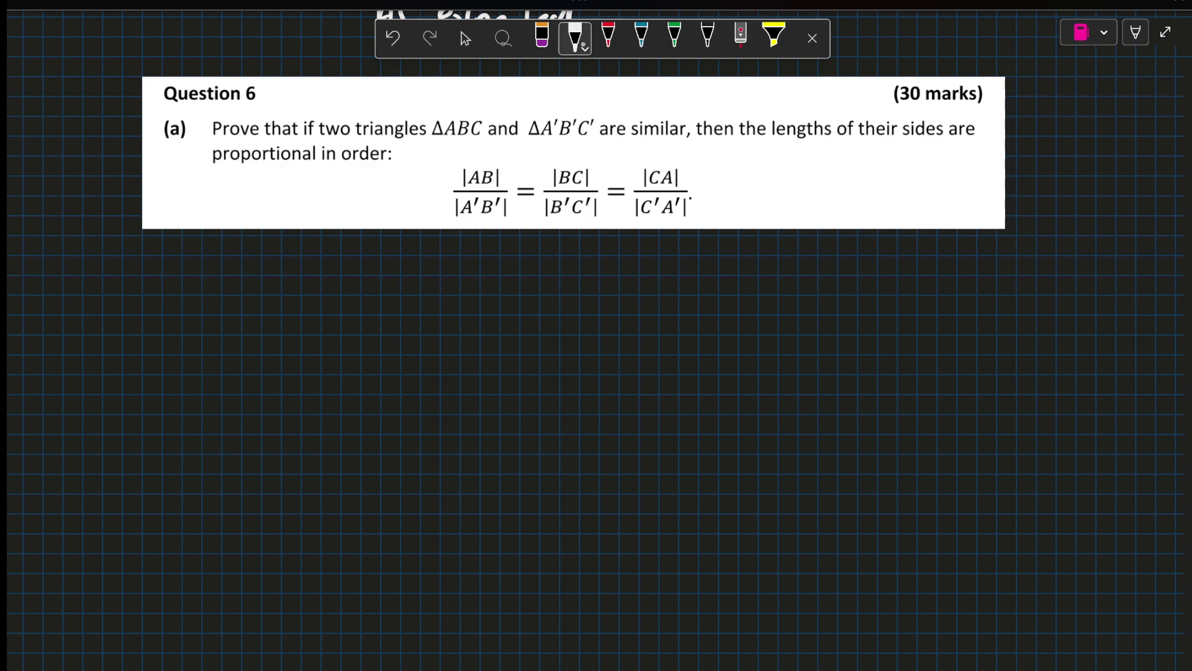
Handwrite "Let A' = D, B' = E, C' = F" in white ink
mouse_move(193, 268)
left_mouse_down()
mouse_move(203, 306)
mouse_move(233, 302)
left_mouse_up()
mouse_move(220, 287)
left_mouse_down()
mouse_move(239, 281)
mouse_move(276, 307)
left_mouse_up()
mouse_move(287, 274)
left_mouse_down()
mouse_move(289, 310)
mouse_move(300, 283)
left_mouse_up()
left_click_drag(316, 288, 332, 295)
left_click_drag(351, 265, 364, 303)
left_click_drag(462, 268, 484, 297)
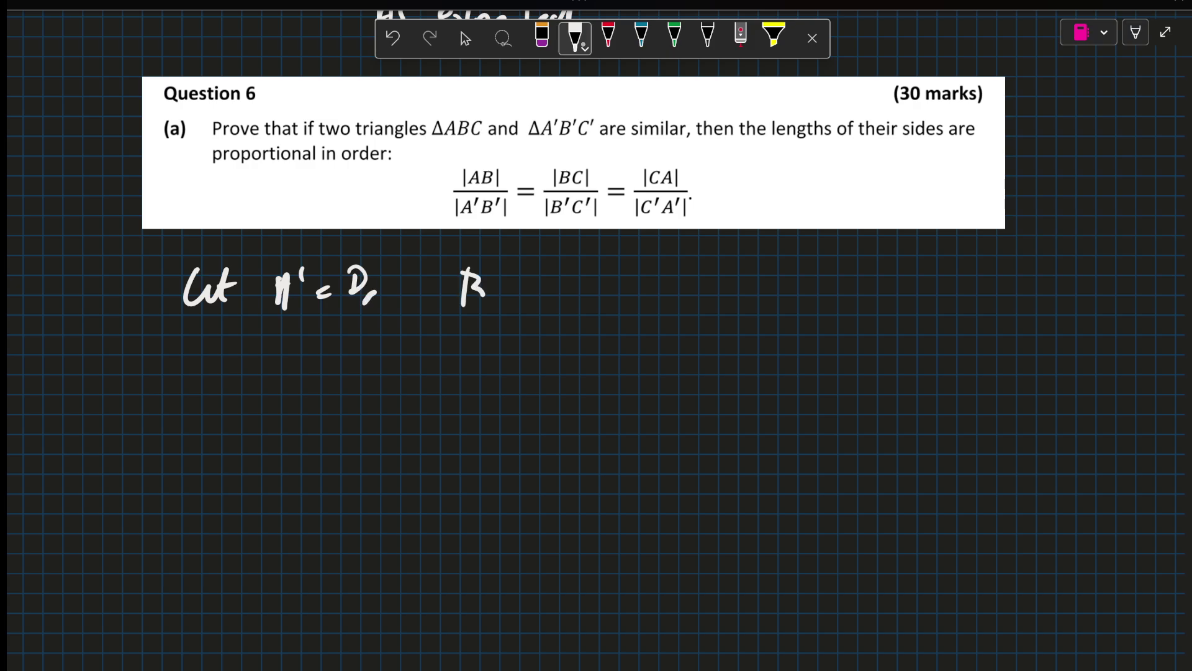
left_click_drag(499, 251, 498, 289)
left_click_drag(509, 289, 524, 300)
left_click_drag(555, 271, 549, 300)
mouse_move(652, 269)
left_mouse_down()
mouse_move(636, 285)
mouse_move(700, 285)
left_mouse_up()
left_click_drag(686, 300, 700, 299)
mouse_move(745, 265)
left_mouse_down()
mouse_move(719, 311)
mouse_move(733, 289)
left_mouse_up()
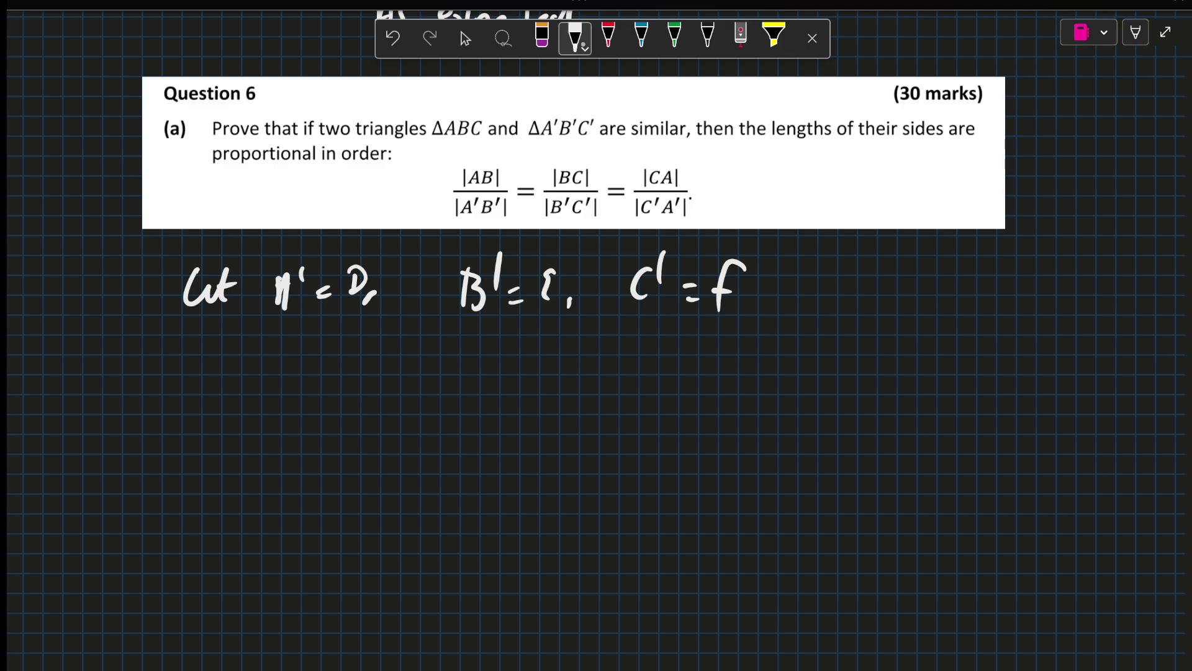
Write and underline a red "Construction:" heading, then return to the white pen
left_click(609, 36)
left_click_drag(174, 342, 169, 375)
left_click_drag(183, 359, 197, 369)
mouse_move(220, 347)
left_mouse_down()
mouse_move(220, 369)
mouse_move(303, 368)
left_mouse_up()
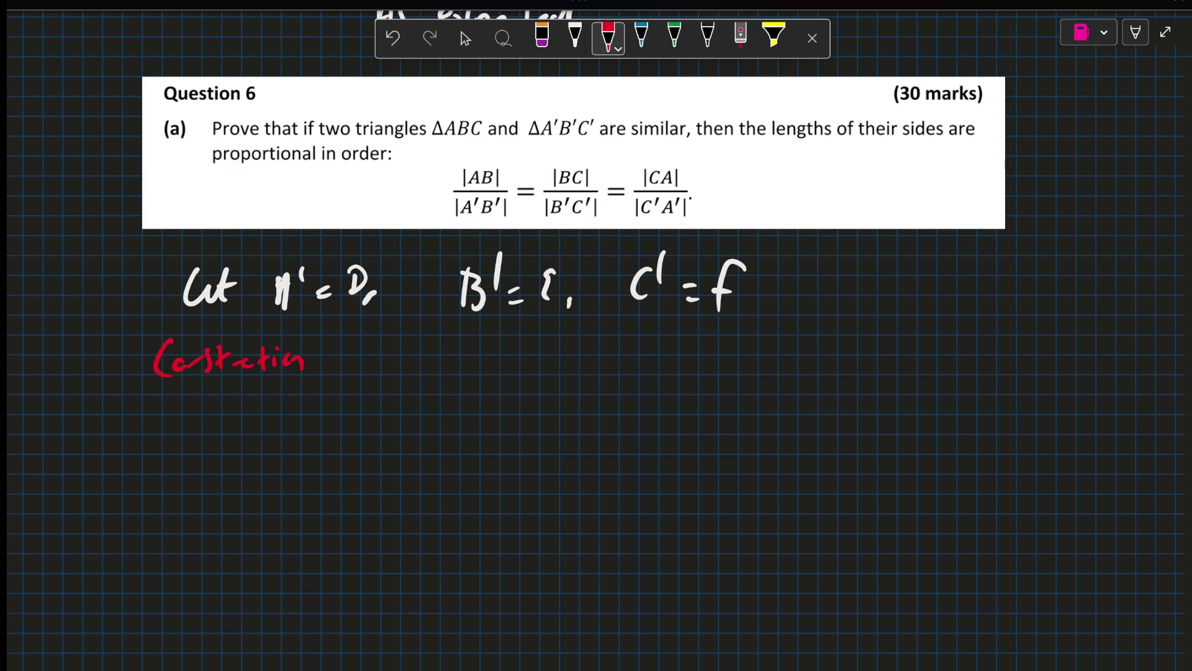
left_click_drag(164, 393, 319, 380)
left_click(465, 37)
scroll(597, 373, "down", 3)
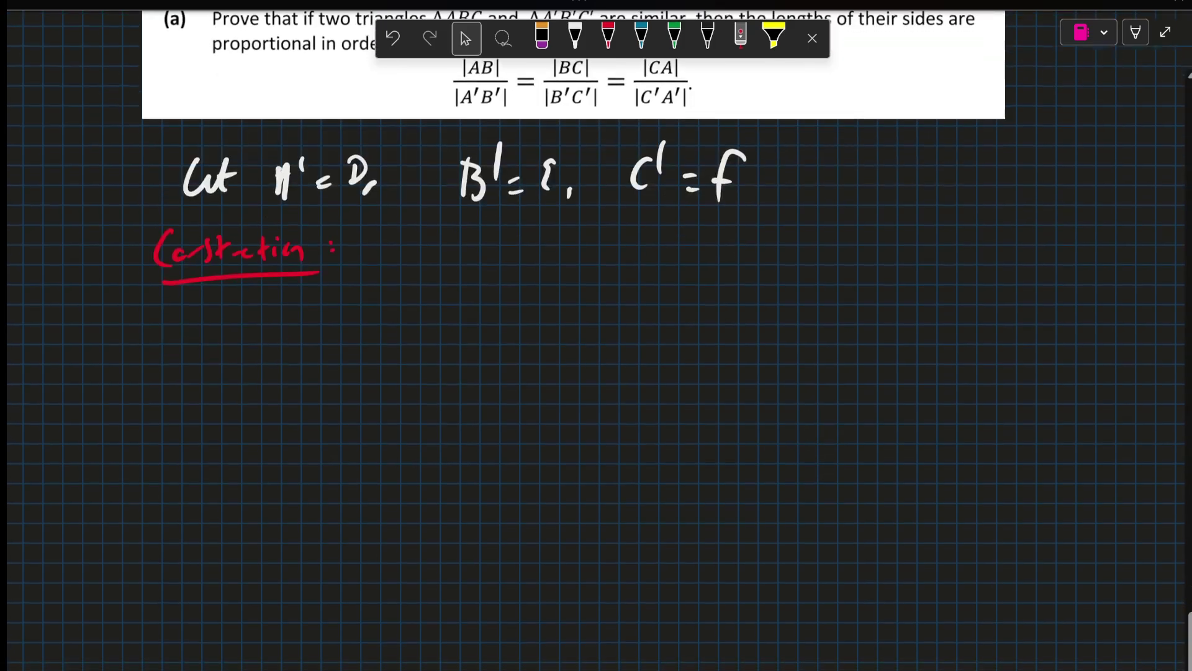
left_click(575, 36)
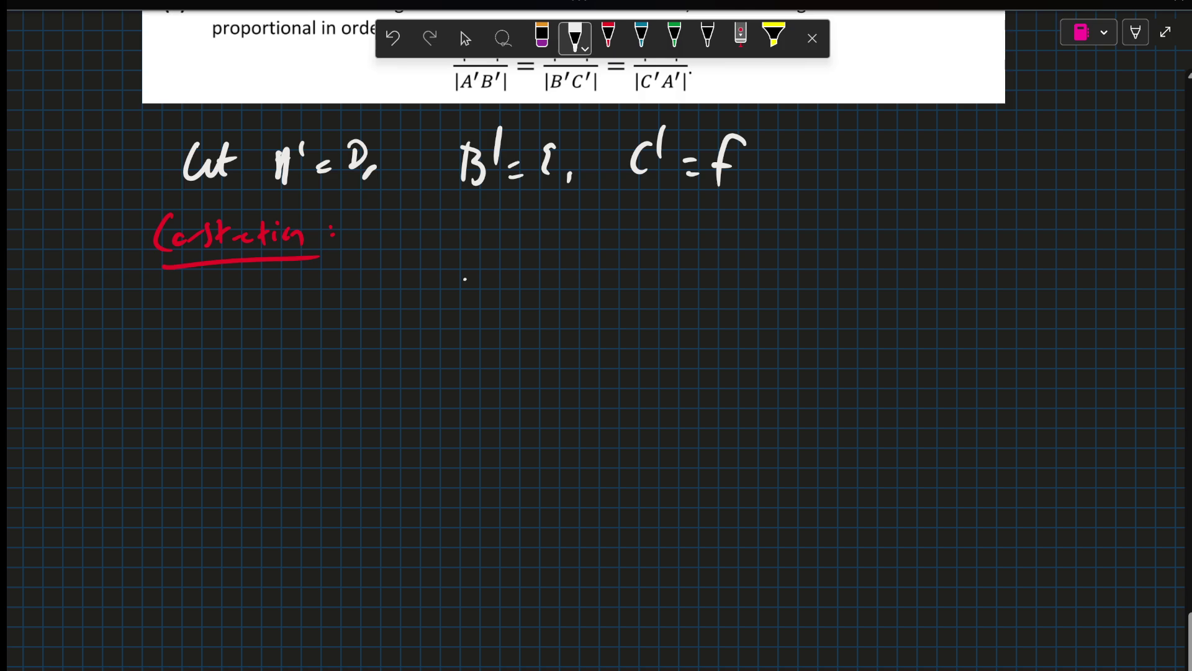
Draw a large white triangle with a parallel line, labelling vertices A, B, C in red
mouse_move(465, 278)
left_mouse_down()
mouse_move(361, 626)
mouse_move(955, 612)
mouse_move(448, 266)
left_mouse_up()
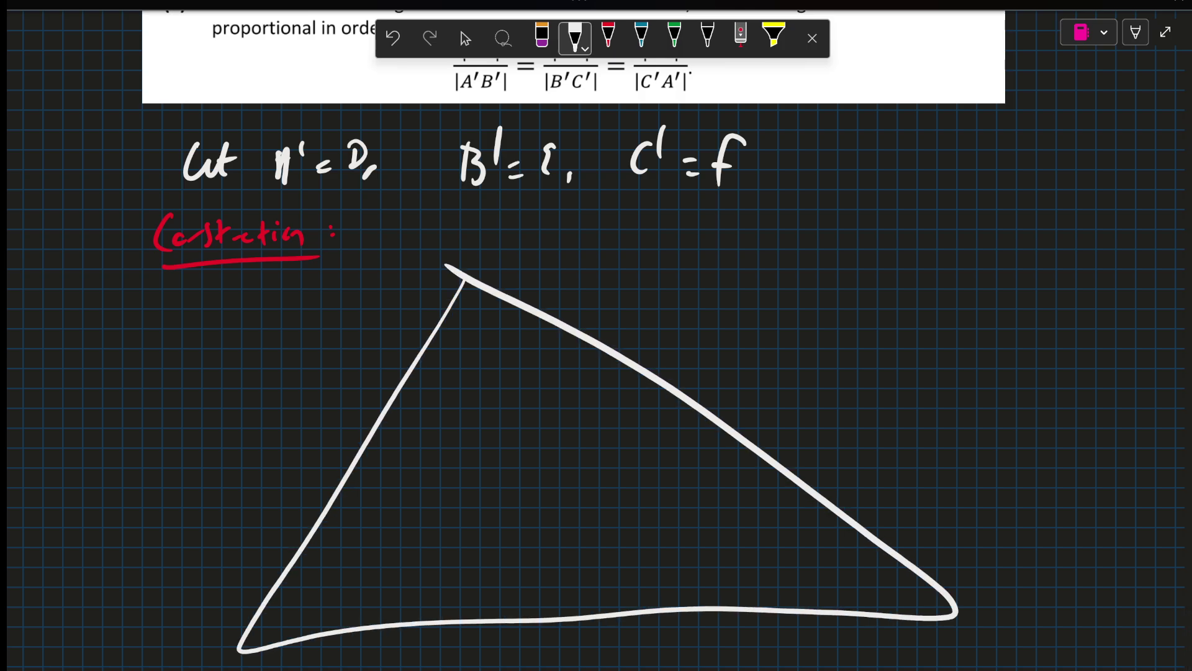
left_click_drag(360, 461, 735, 447)
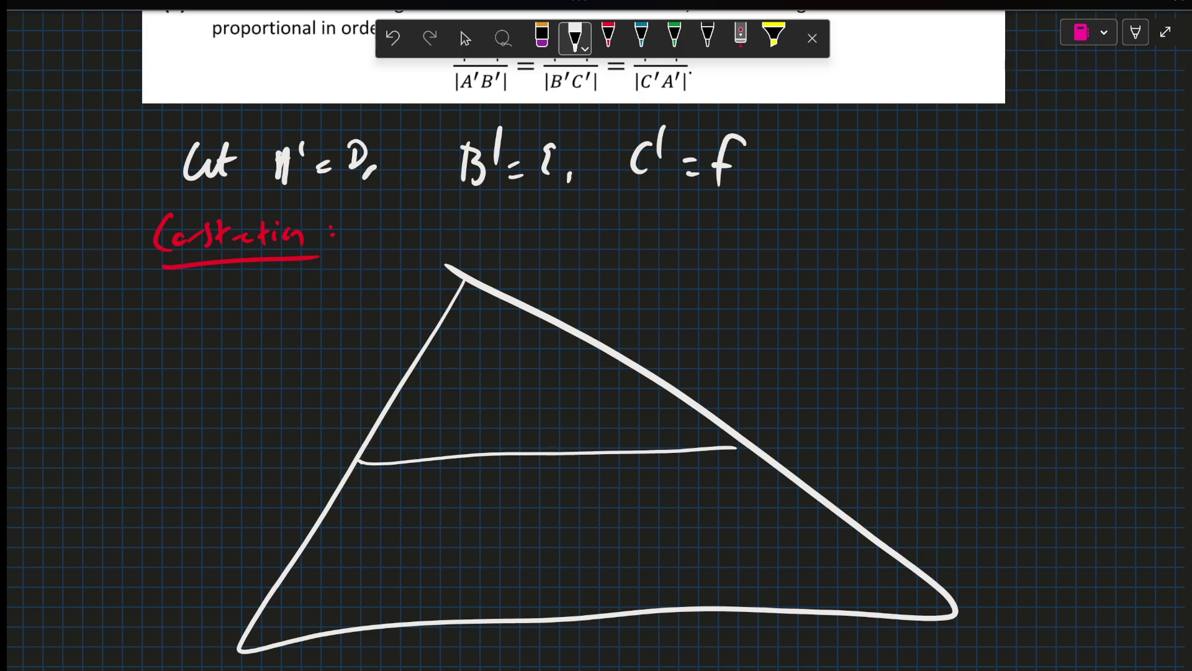
left_click(607, 36)
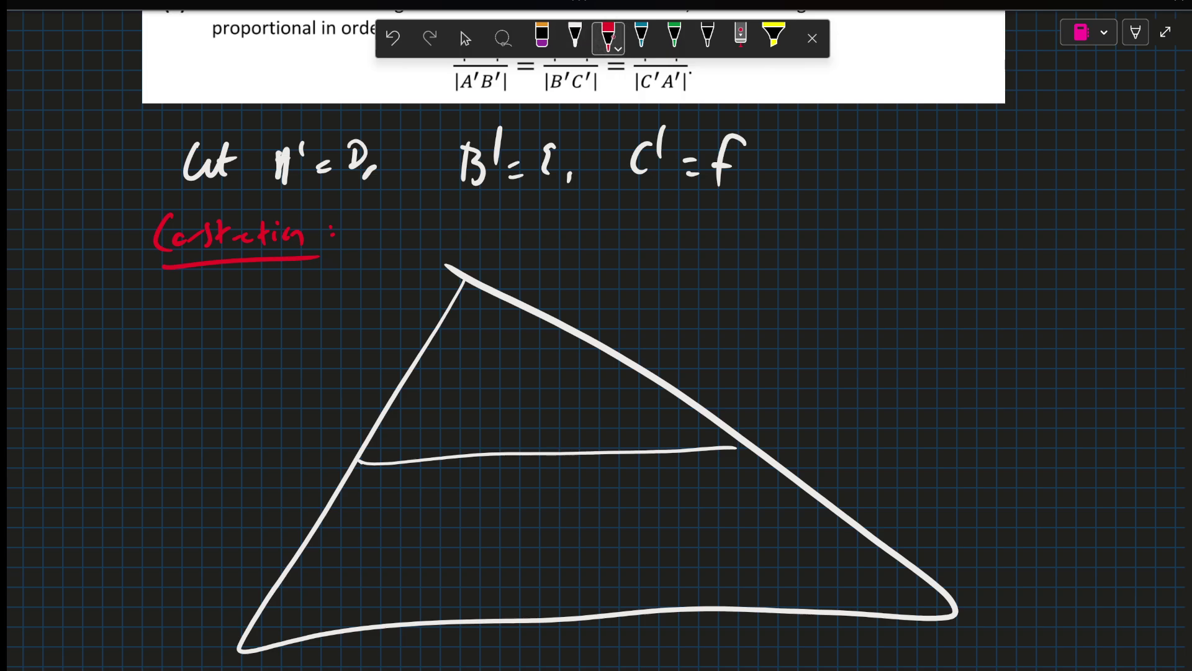
mouse_move(465, 248)
left_mouse_down()
mouse_move(489, 246)
mouse_move(485, 232)
left_mouse_up()
left_click_drag(205, 655, 209, 666)
left_click_drag(988, 615, 981, 628)
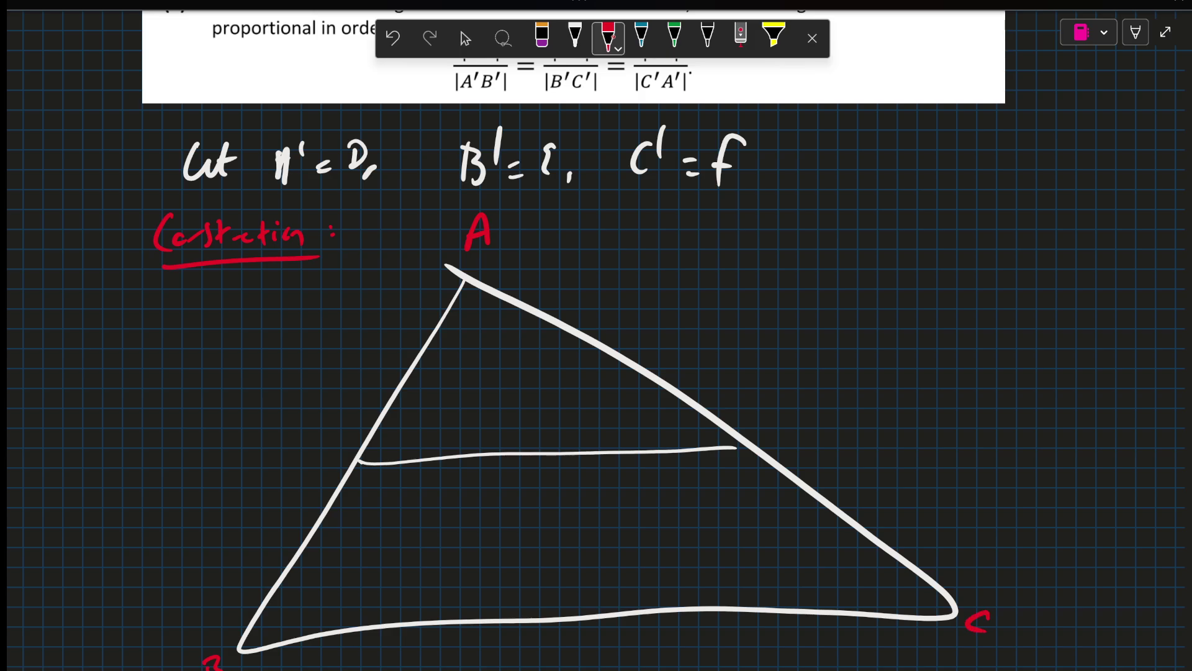
Mark and label cyan points D at A, E on the left side, F on the right
left_click(641, 36)
left_click(465, 277)
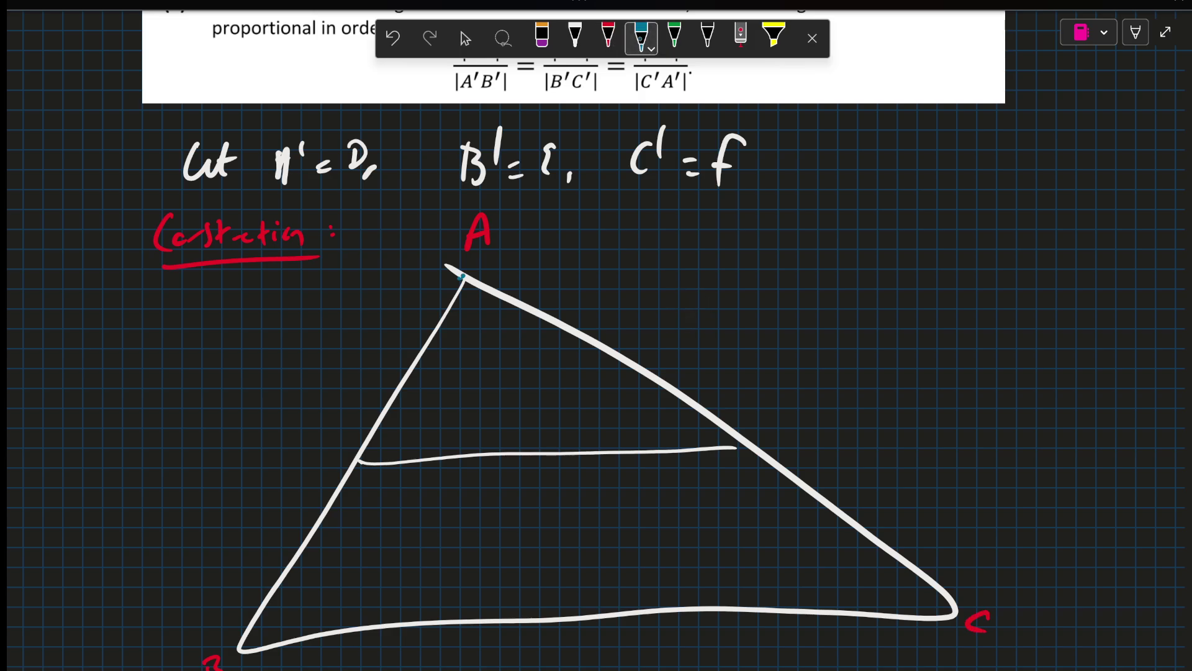
left_click_drag(484, 264, 492, 274)
left_click(361, 460)
left_click_drag(349, 418, 338, 442)
left_click(741, 445)
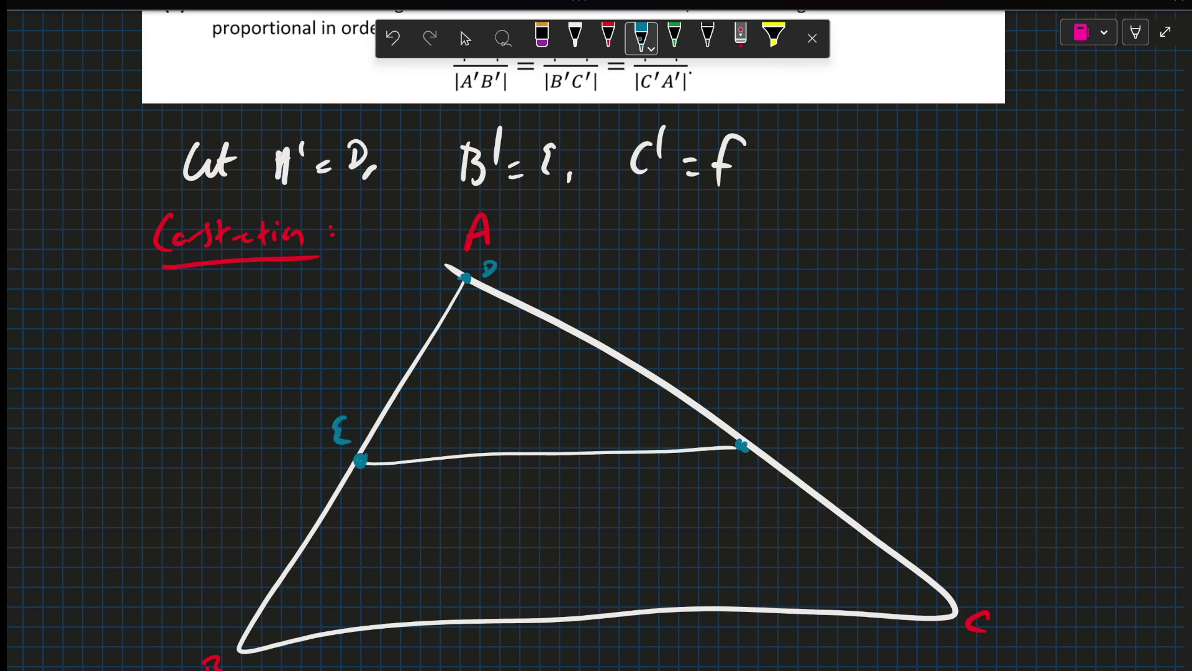
mouse_move(748, 387)
left_mouse_down()
mouse_move(736, 407)
mouse_move(750, 399)
left_mouse_up()
scroll(597, 373, "down", 2)
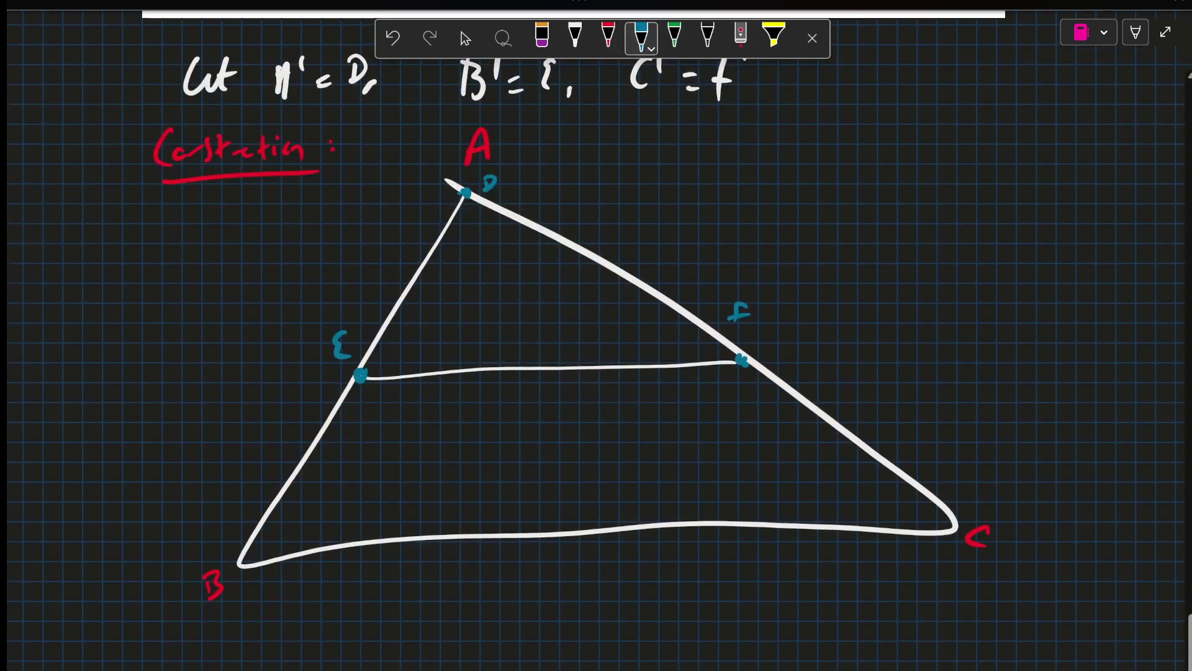
Draw white angle arcs labelled a, b, c at vertices A, B, C
left_click(575, 37)
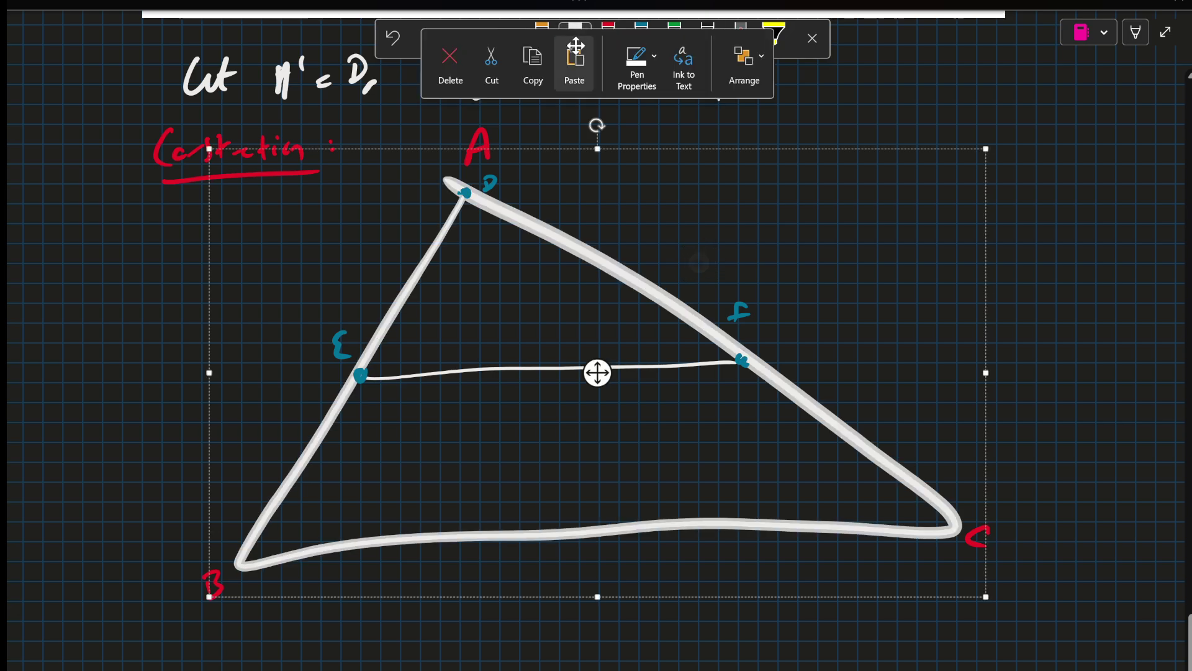
mouse_move(453, 207)
left_mouse_down()
mouse_move(484, 213)
mouse_move(480, 253)
left_mouse_up()
left_click_drag(274, 525, 268, 557)
left_click_drag(292, 508, 296, 538)
mouse_move(906, 480)
left_mouse_down()
mouse_move(890, 518)
mouse_move(855, 505)
left_mouse_up()
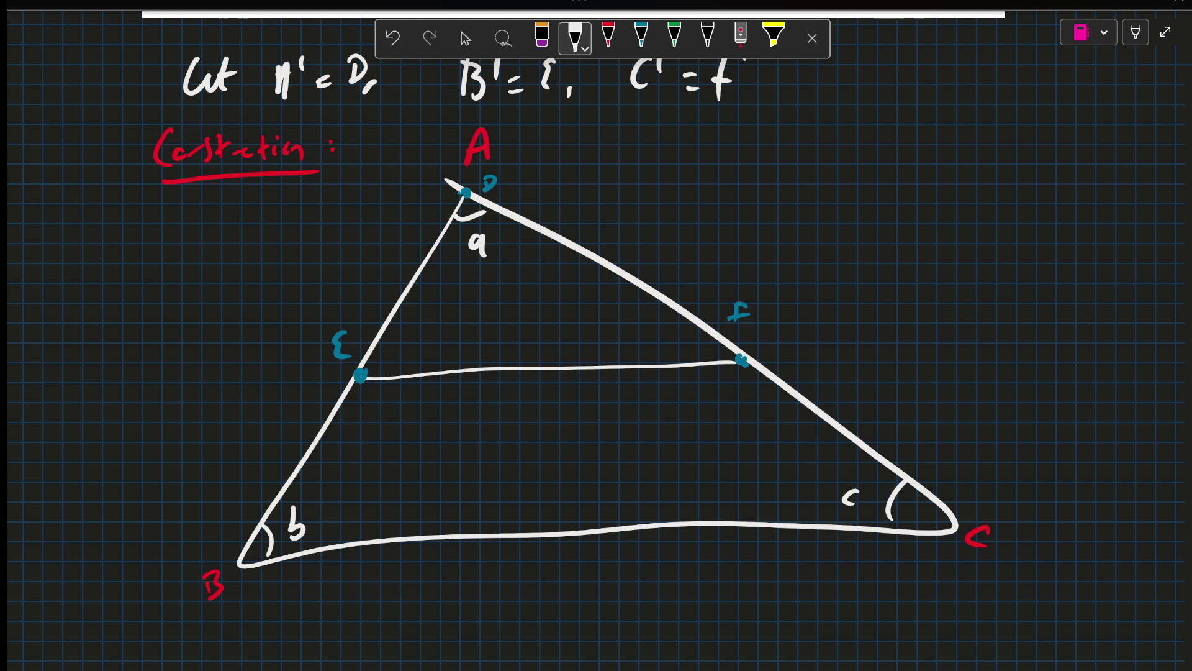
Draw green angle arcs labelled d and e at D and E, then reselect white
left_click(673, 38)
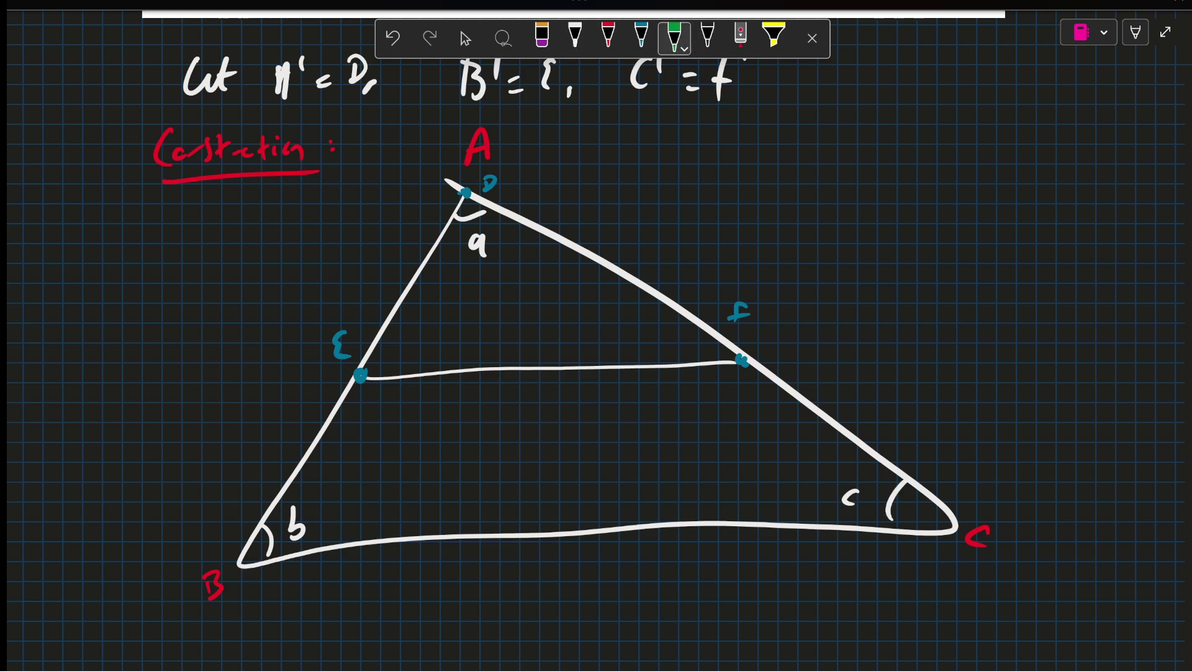
left_click_drag(461, 203, 498, 239)
left_click_drag(379, 350, 381, 372)
left_click_drag(398, 358, 411, 368)
mouse_move(699, 330)
left_mouse_down()
mouse_move(689, 354)
mouse_move(656, 352)
left_mouse_up()
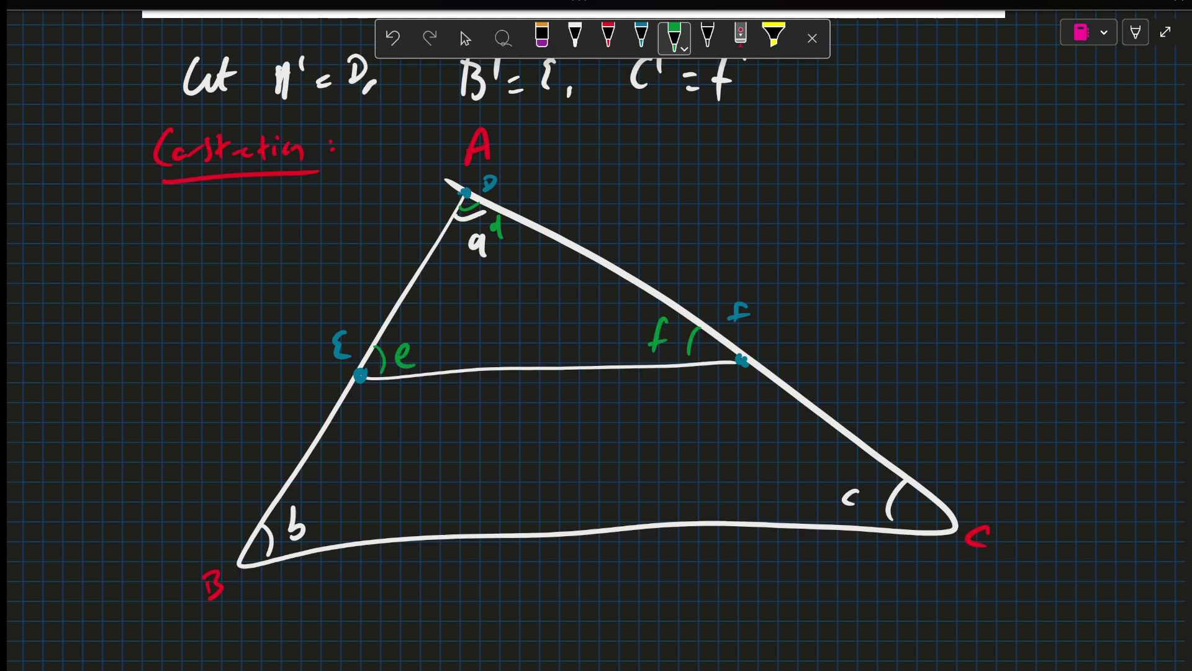
left_click(465, 38)
scroll(597, 336, "down", 3)
scroll(596, 335, "down", 2)
scroll(596, 336, "down", 1)
left_click(575, 37)
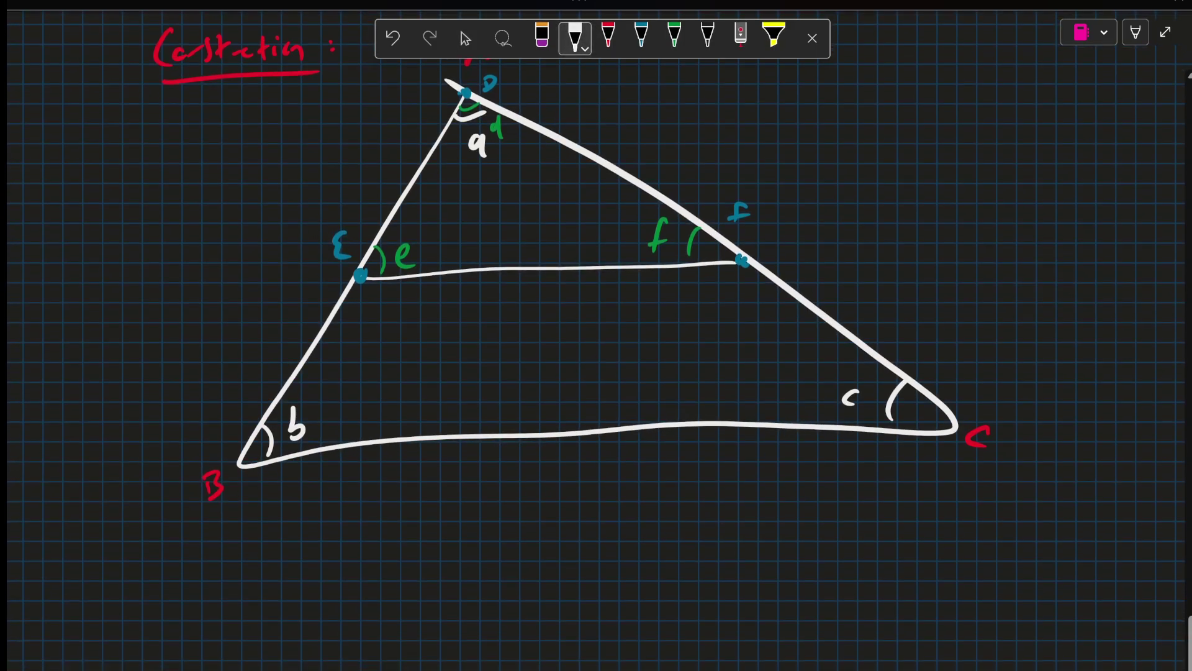
Write a red "Given:" heading below the triangle
left_click(607, 37)
left_click_drag(171, 539, 192, 565)
left_click_drag(200, 548, 258, 572)
left_click(465, 37)
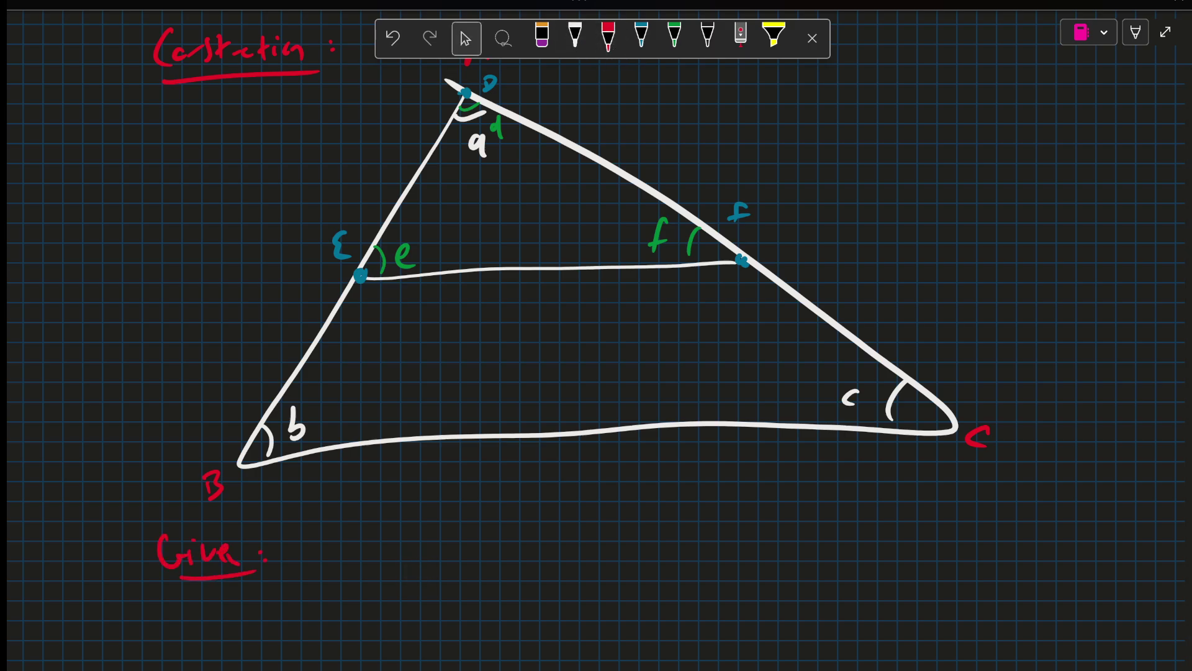
scroll(596, 336, "up", 5)
scroll(936, 578, "down", 10)
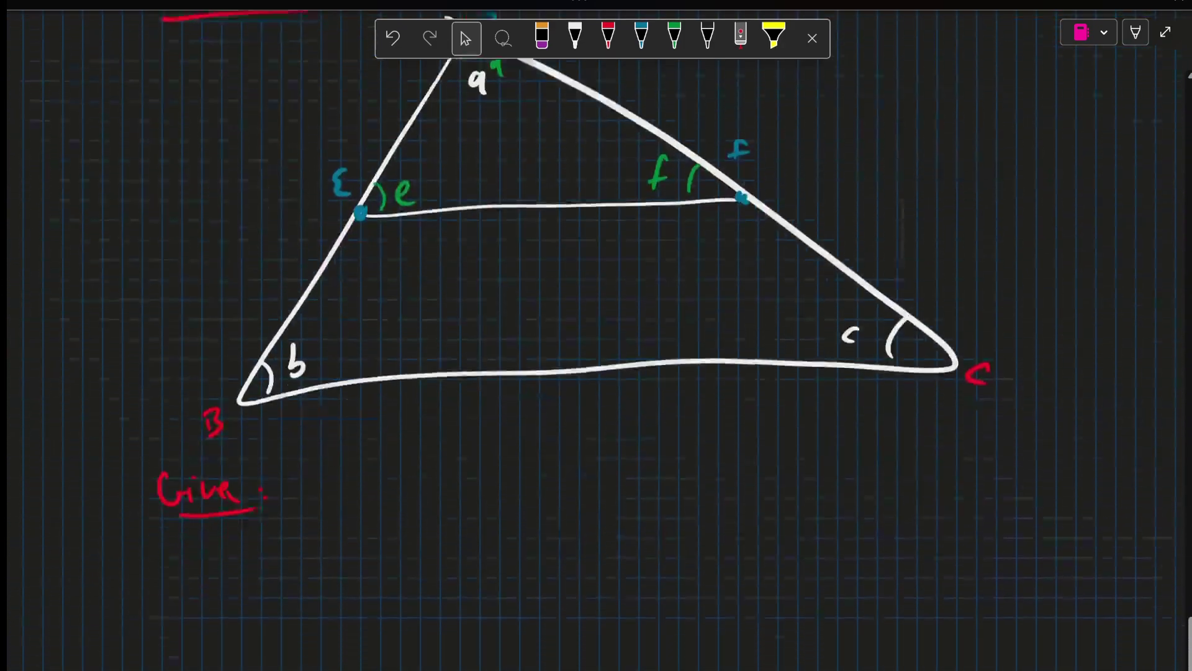
Write "ΔABC ≅ ΔDEF" in white under the Given heading
left_click(575, 37)
scroll(596, 336, "down", 1)
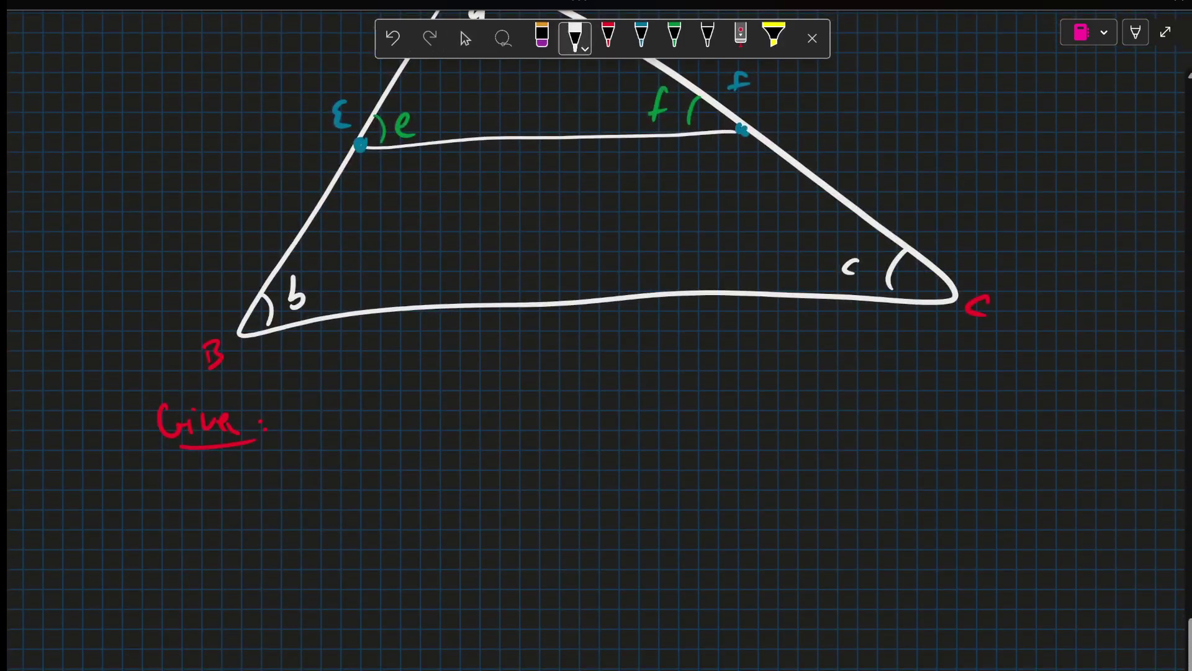
mouse_move(205, 536)
left_mouse_down()
mouse_move(229, 535)
mouse_move(248, 504)
mouse_move(260, 531)
mouse_move(279, 531)
left_mouse_up()
mouse_move(332, 501)
left_mouse_down()
mouse_move(360, 500)
mouse_move(354, 518)
left_mouse_up()
mouse_move(334, 533)
left_mouse_down()
mouse_move(439, 516)
mouse_move(477, 523)
left_mouse_up()
left_click_drag(477, 515, 494, 517)
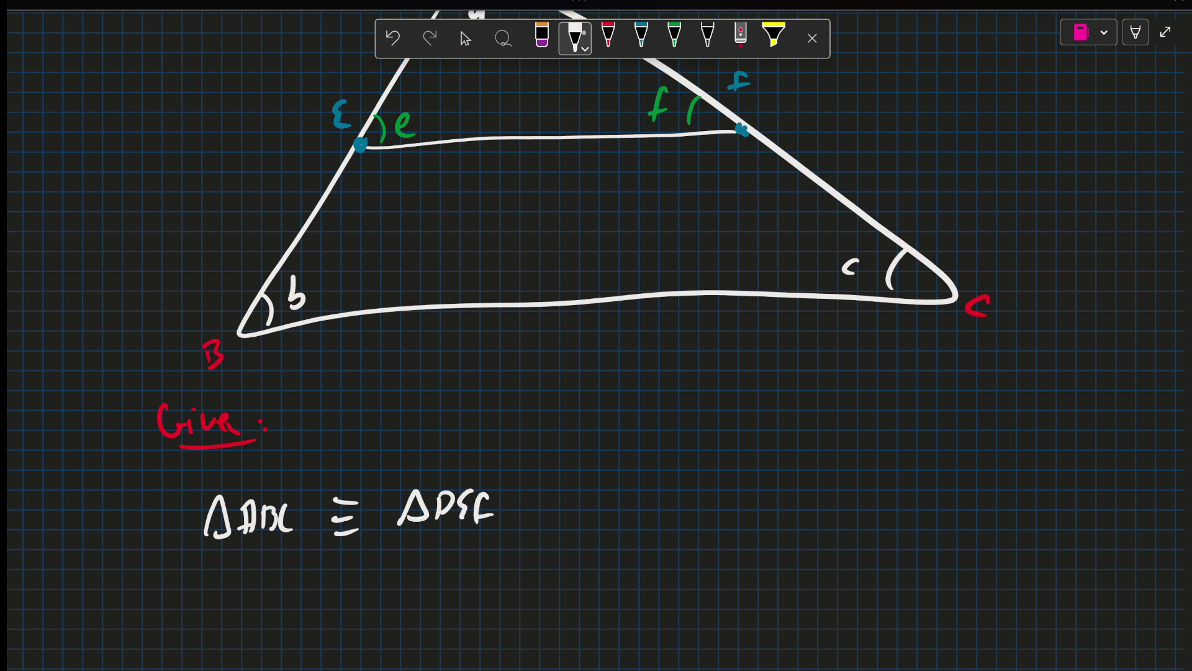
Write "|∠a| = |∠d|" to the right of the congruence statement
left_click(465, 37)
scroll(597, 335, "down", 1)
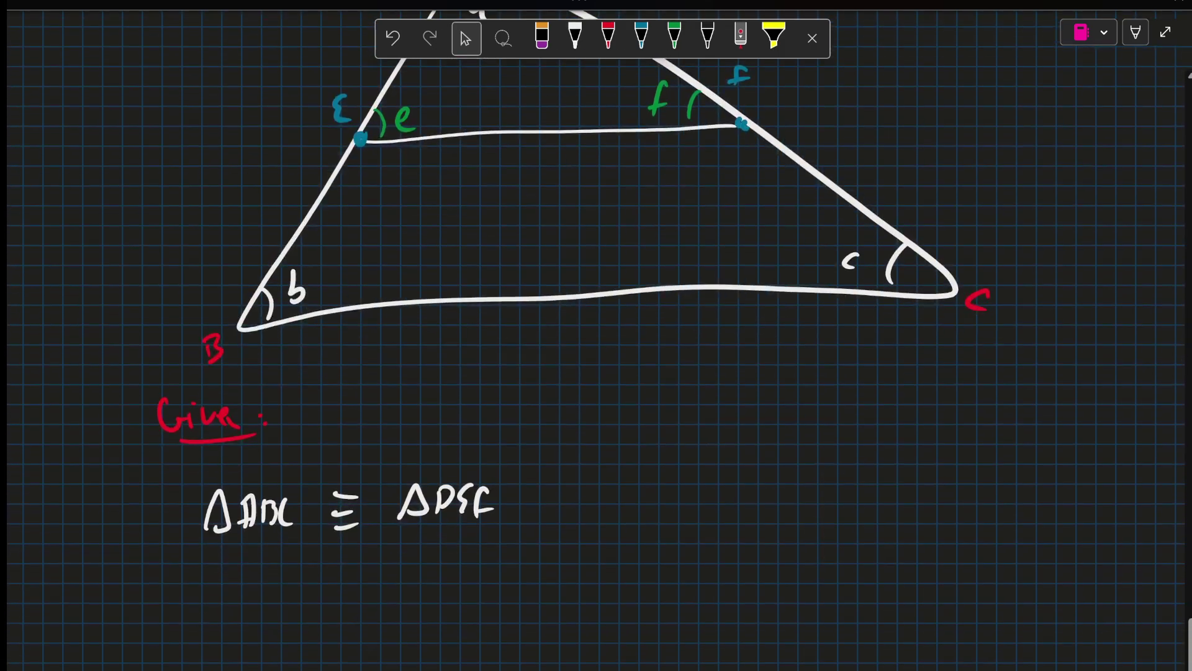
mouse_move(649, 484)
left_mouse_down()
mouse_move(650, 518)
mouse_move(680, 513)
left_mouse_up()
left_click_drag(615, 476, 613, 529)
mouse_move(702, 477)
left_mouse_down()
mouse_move(693, 520)
mouse_move(735, 513)
left_mouse_up()
mouse_move(794, 487)
left_mouse_down()
mouse_move(794, 514)
mouse_move(816, 511)
left_mouse_up()
left_click_drag(844, 489, 840, 511)
left_click_drag(858, 481, 856, 514)
Write "|∠b| = |∠e|" and "|∠c| = |∠f|" below it
mouse_move(610, 559)
left_mouse_down()
mouse_move(610, 583)
mouse_move(654, 581)
left_mouse_up()
mouse_move(671, 556)
left_mouse_down()
mouse_move(689, 586)
mouse_move(732, 577)
left_mouse_up()
mouse_move(779, 550)
left_mouse_down()
mouse_move(777, 584)
mouse_move(825, 570)
mouse_move(834, 591)
left_mouse_up()
left_click_drag(620, 604, 618, 635)
mouse_move(646, 620)
left_mouse_down()
mouse_move(631, 634)
mouse_move(674, 641)
mouse_move(736, 615)
left_mouse_up()
left_click_drag(717, 625, 731, 628)
mouse_move(770, 598)
left_mouse_down()
mouse_move(766, 626)
mouse_move(802, 630)
left_mouse_up()
left_click_drag(805, 623, 818, 620)
left_click_drag(831, 598, 825, 624)
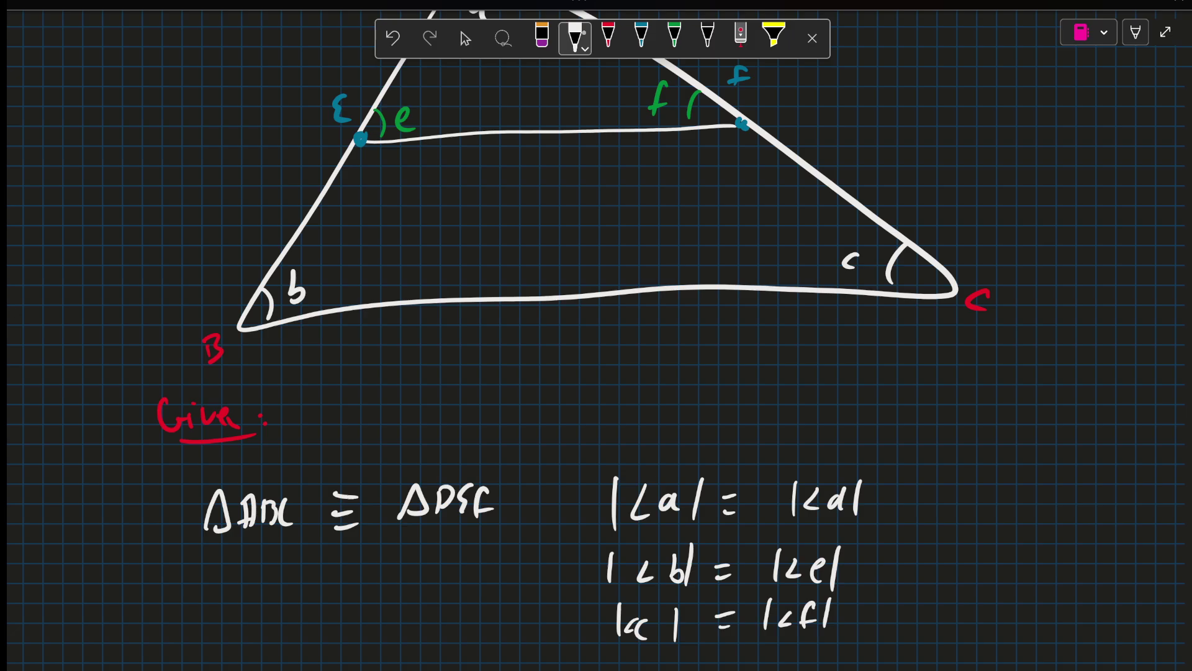
Write and underline a red "To Prove:" heading
left_click(465, 38)
scroll(596, 372, "down", 3)
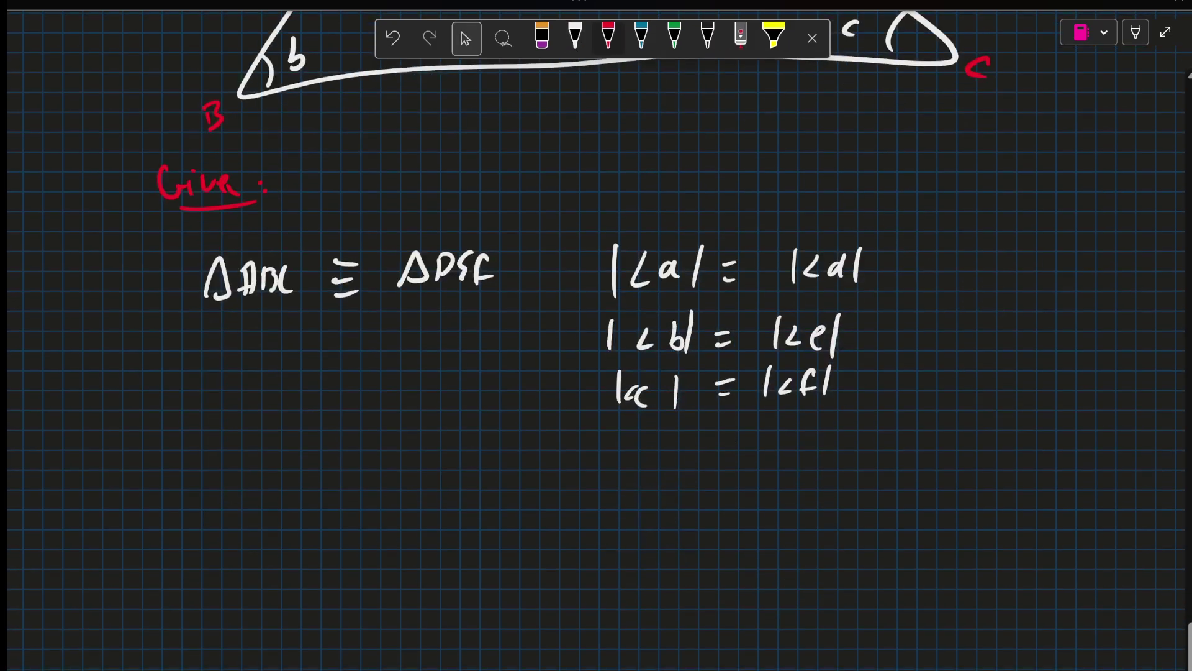
left_click(607, 37)
mouse_move(185, 468)
left_mouse_down()
mouse_move(190, 493)
mouse_move(210, 493)
left_mouse_up()
mouse_move(229, 466)
left_mouse_down()
mouse_move(227, 493)
mouse_move(244, 488)
left_mouse_up()
left_click_drag(245, 476, 292, 485)
left_click_drag(190, 510, 326, 501)
Write the first ratio |AB|/|DE| with an equals sign in white
left_click(575, 38)
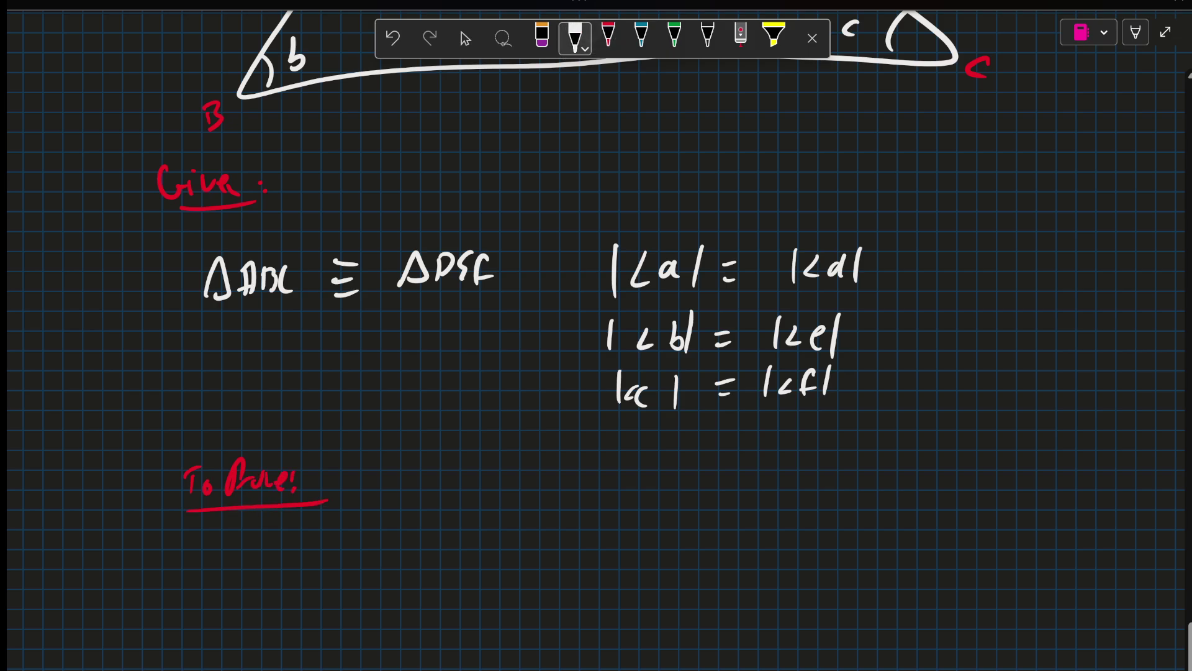
left_click_drag(289, 548, 290, 577)
left_click_drag(314, 577, 352, 574)
left_click_drag(366, 544, 363, 577)
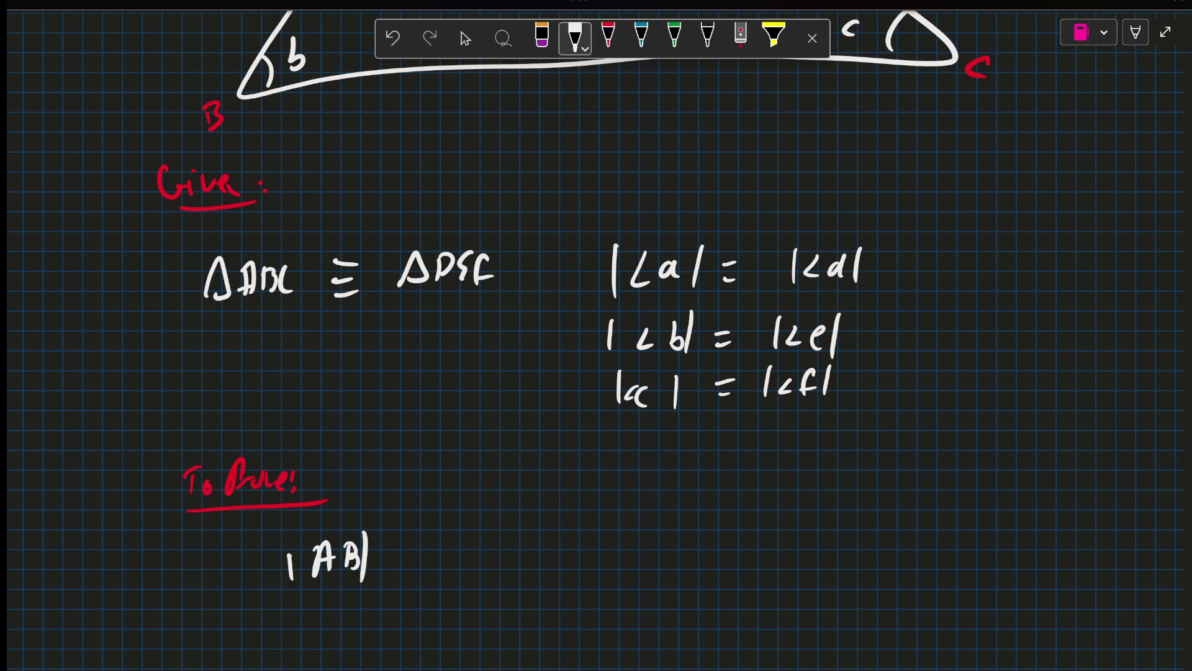
left_click_drag(280, 609, 387, 594)
left_click(465, 37)
scroll(596, 372, "up", 3)
scroll(596, 372, "up", 10)
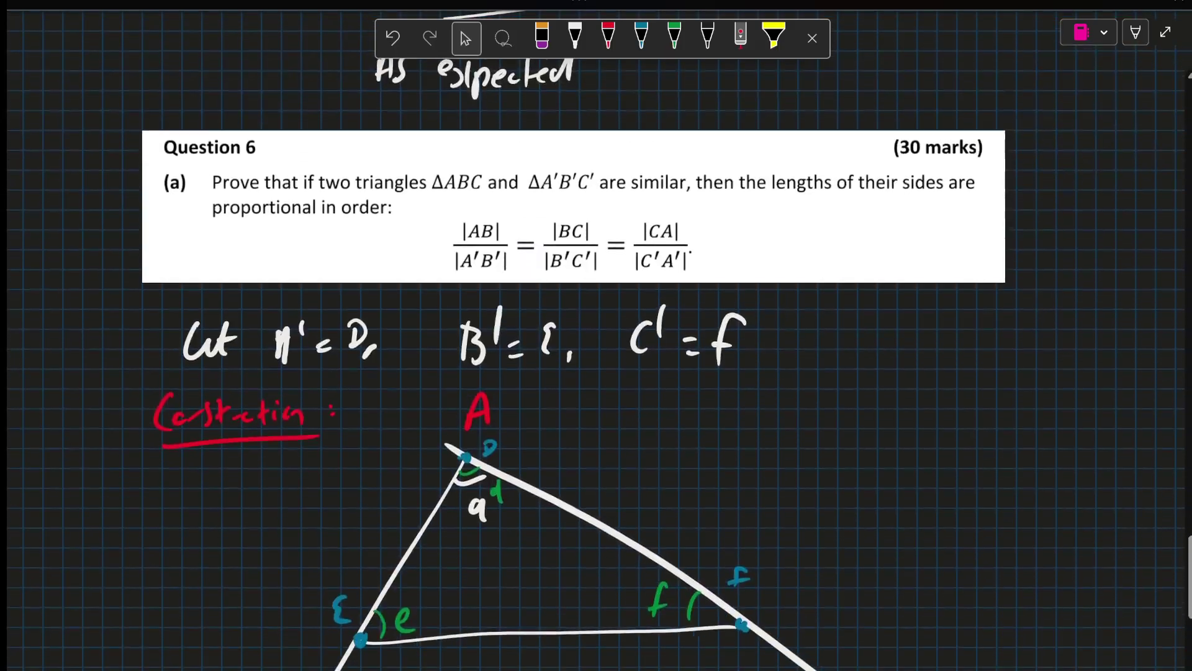
scroll(596, 373, "down", 8)
scroll(596, 373, "down", 3)
left_click(574, 37)
mouse_move(287, 525)
left_mouse_down()
mouse_move(288, 552)
mouse_move(322, 518)
mouse_move(352, 549)
left_mouse_up()
left_click_drag(362, 516, 364, 554)
left_click_drag(420, 497, 436, 498)
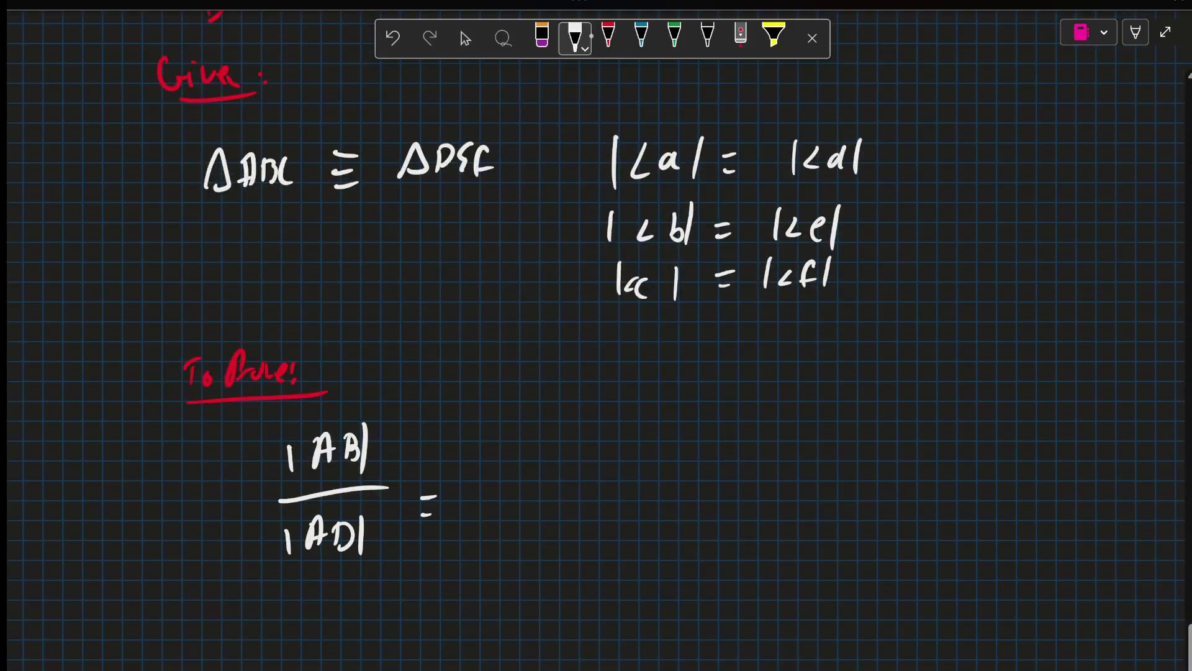
Erase and rewrite the letters of the first ratio's denominator
left_click(465, 37)
scroll(596, 373, "up", 8)
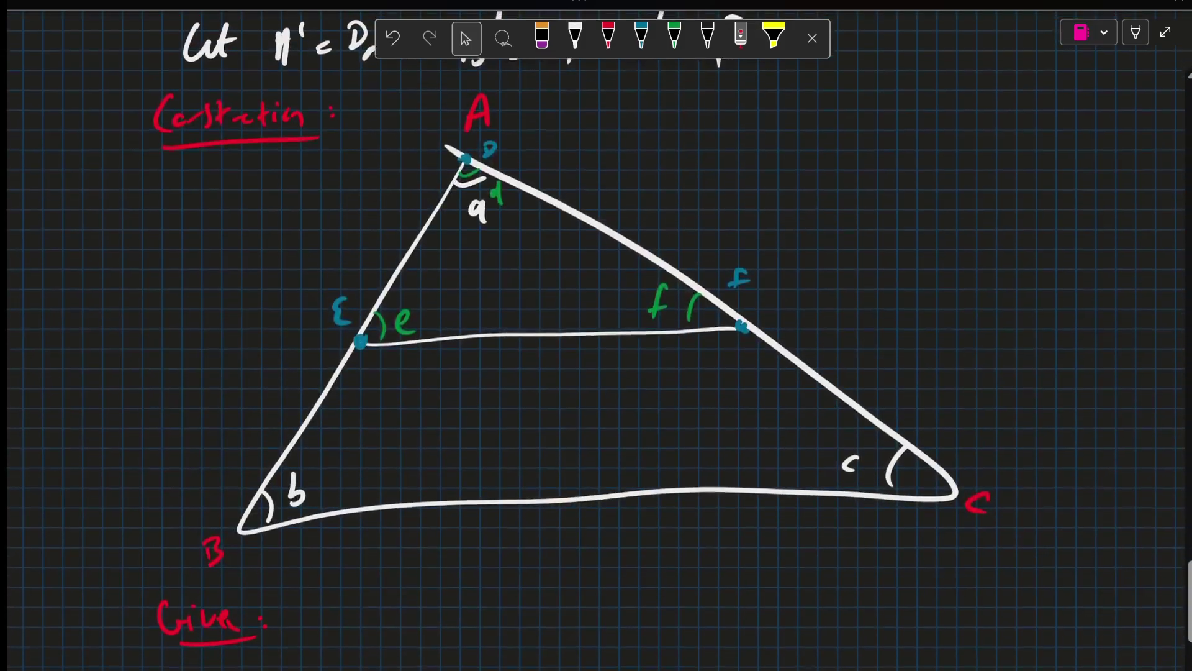
scroll(596, 373, "down", 8)
left_click(542, 37)
scroll(596, 372, "up", 1)
left_click_drag(335, 516, 354, 541)
left_click_drag(307, 512, 328, 544)
left_click(575, 37)
left_click_drag(343, 520, 331, 548)
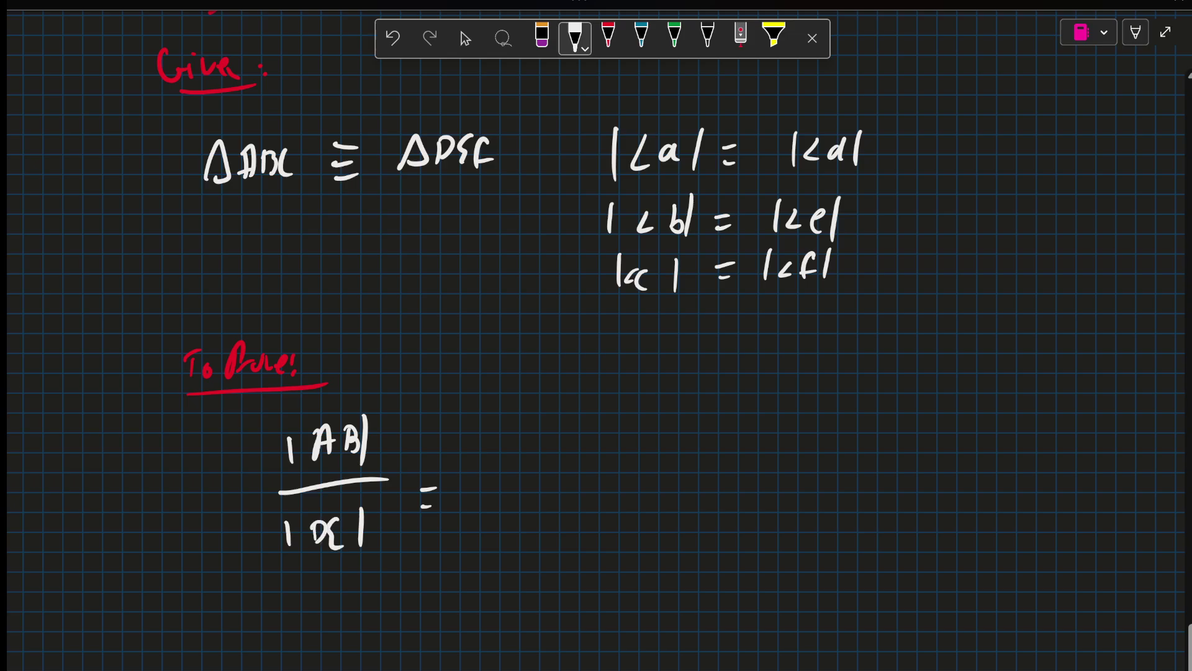
Write the remaining ratios "= |AC|/|DF| = |BC|/|EF|"
mouse_move(491, 430)
left_mouse_down()
mouse_move(490, 467)
mouse_move(524, 461)
left_mouse_up()
mouse_move(534, 435)
left_mouse_down()
mouse_move(524, 462)
mouse_move(544, 466)
left_mouse_up()
mouse_move(480, 485)
left_mouse_down()
mouse_move(531, 480)
mouse_move(486, 529)
mouse_move(513, 527)
left_mouse_up()
left_click_drag(531, 501, 527, 527)
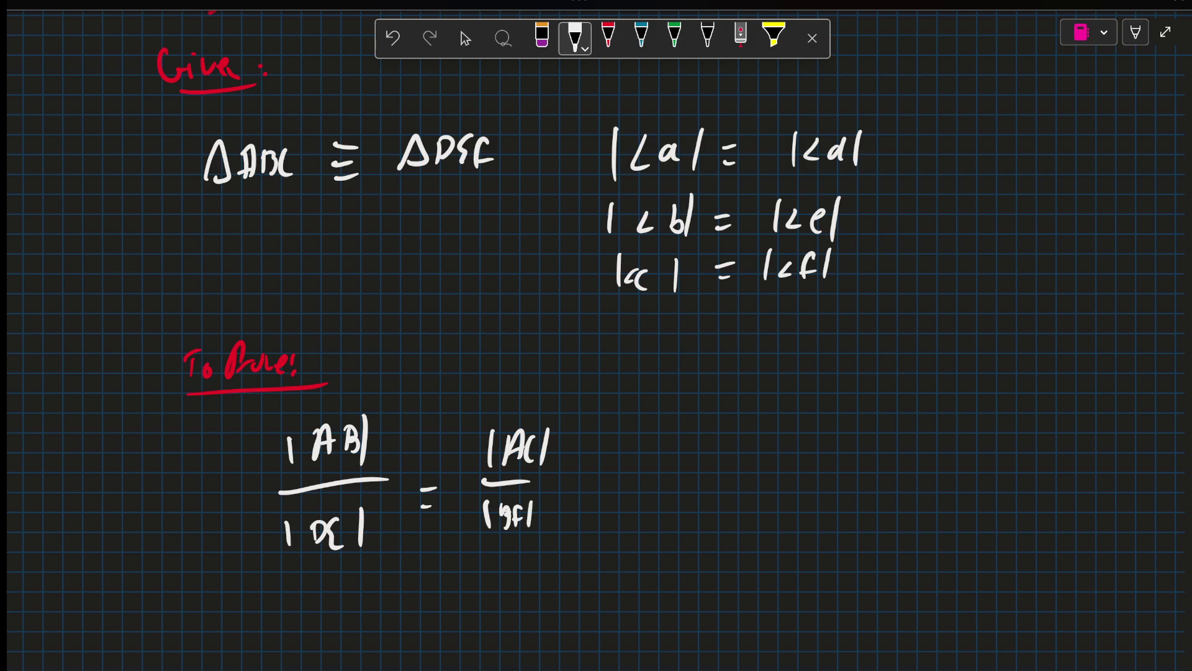
left_click_drag(578, 478, 595, 496)
left_click_drag(660, 432, 654, 468)
left_click_drag(674, 436, 705, 466)
left_click_drag(646, 481, 703, 473)
mouse_move(654, 496)
left_mouse_down()
mouse_move(651, 522)
mouse_move(689, 519)
left_mouse_up()
left_click_drag(713, 483, 708, 524)
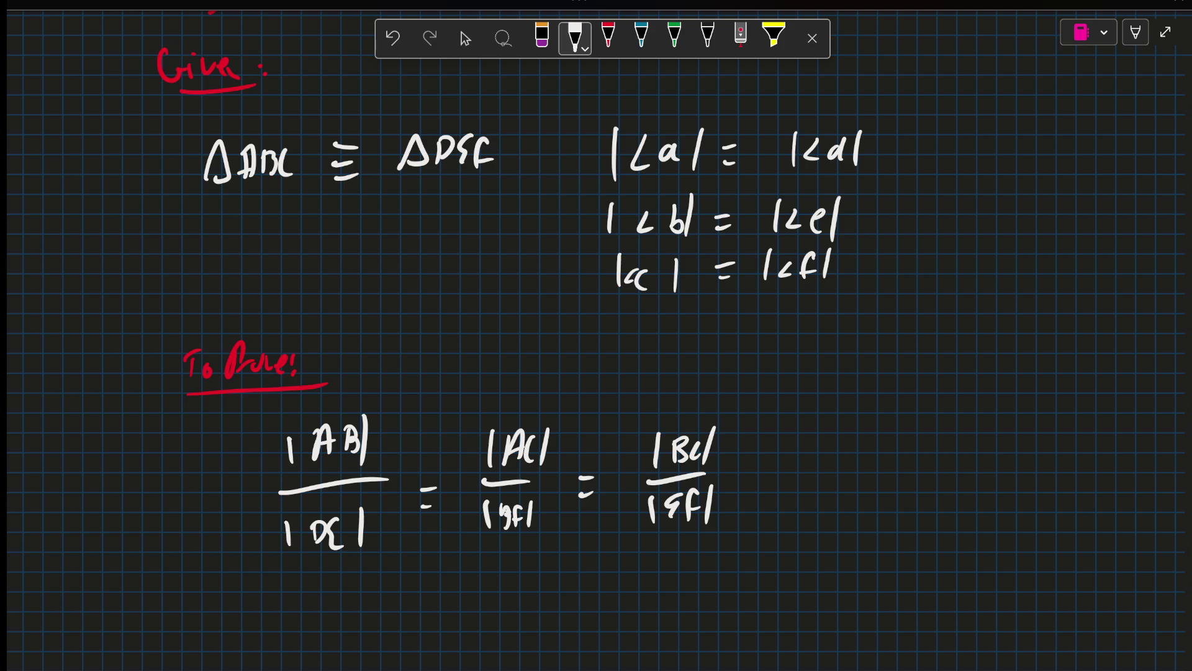
Draw green arrows at points E and F, labelling them x and y
left_click(465, 38)
scroll(597, 335, "up", 5)
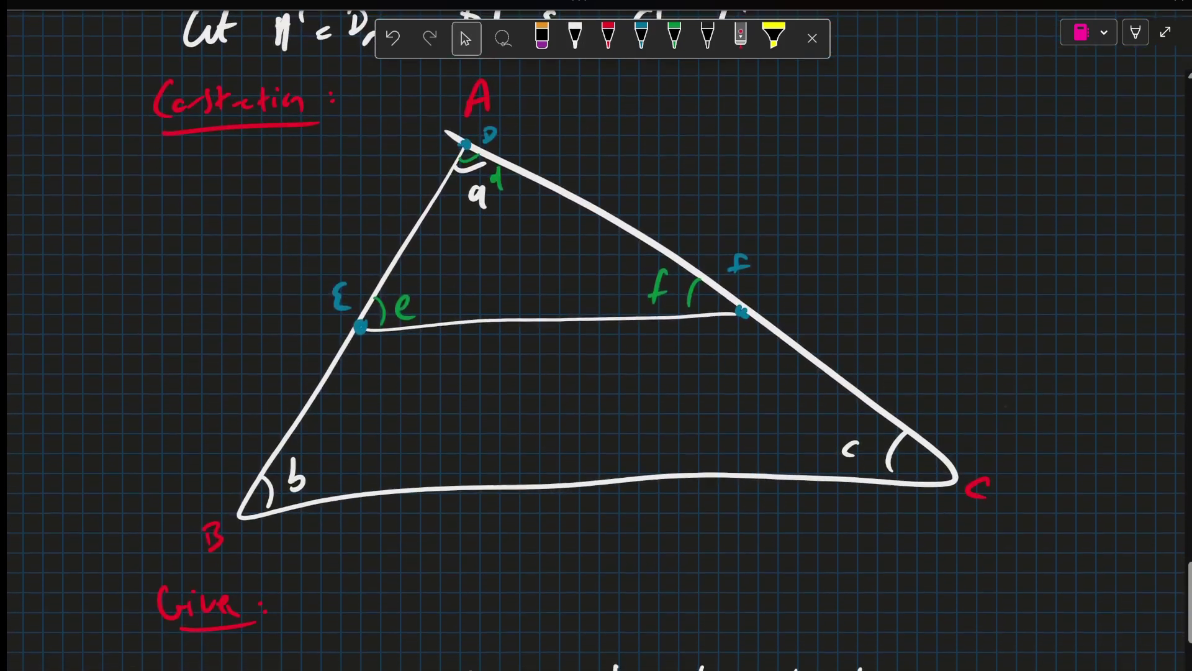
scroll(596, 336, "down", 1)
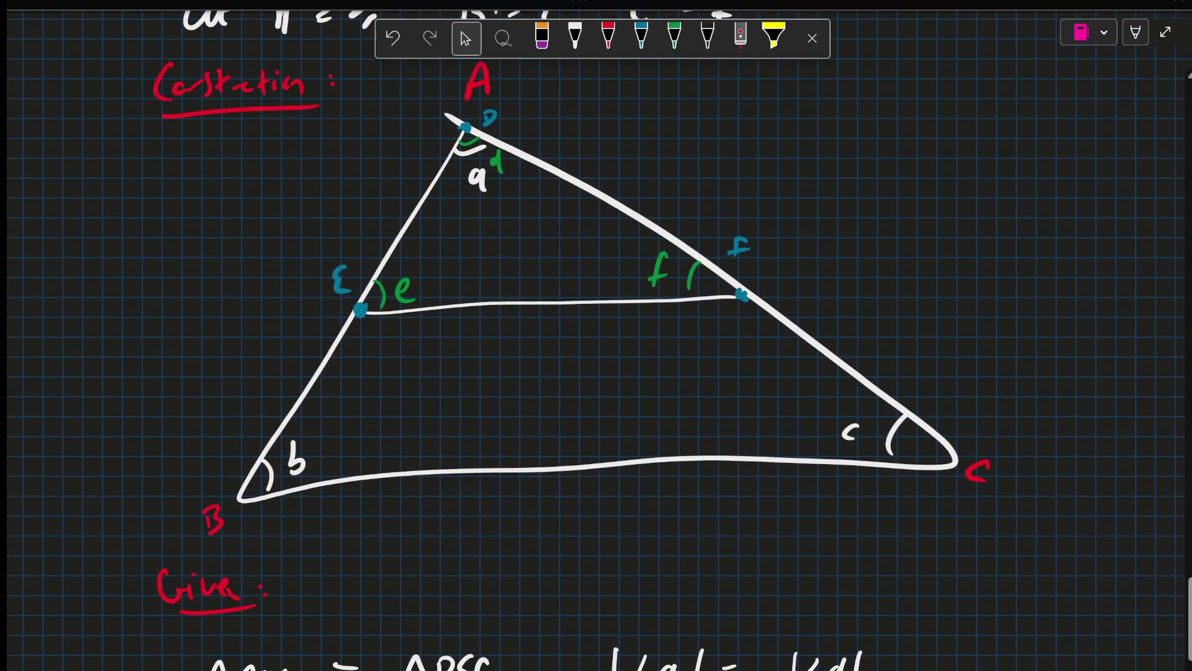
left_click(674, 38)
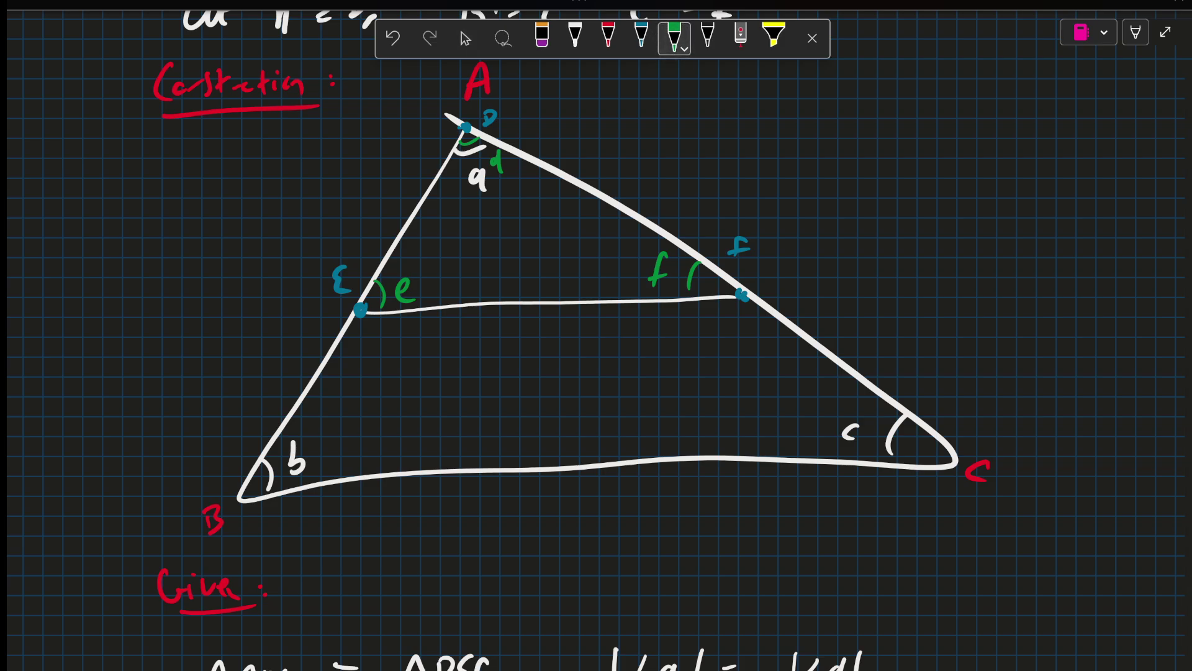
left_click_drag(312, 313, 346, 313)
left_click_drag(266, 306, 285, 322)
mouse_move(792, 276)
left_mouse_down()
mouse_move(758, 289)
mouse_move(814, 290)
left_mouse_up()
scroll(596, 336, "down", 3)
scroll(596, 336, "down", 5)
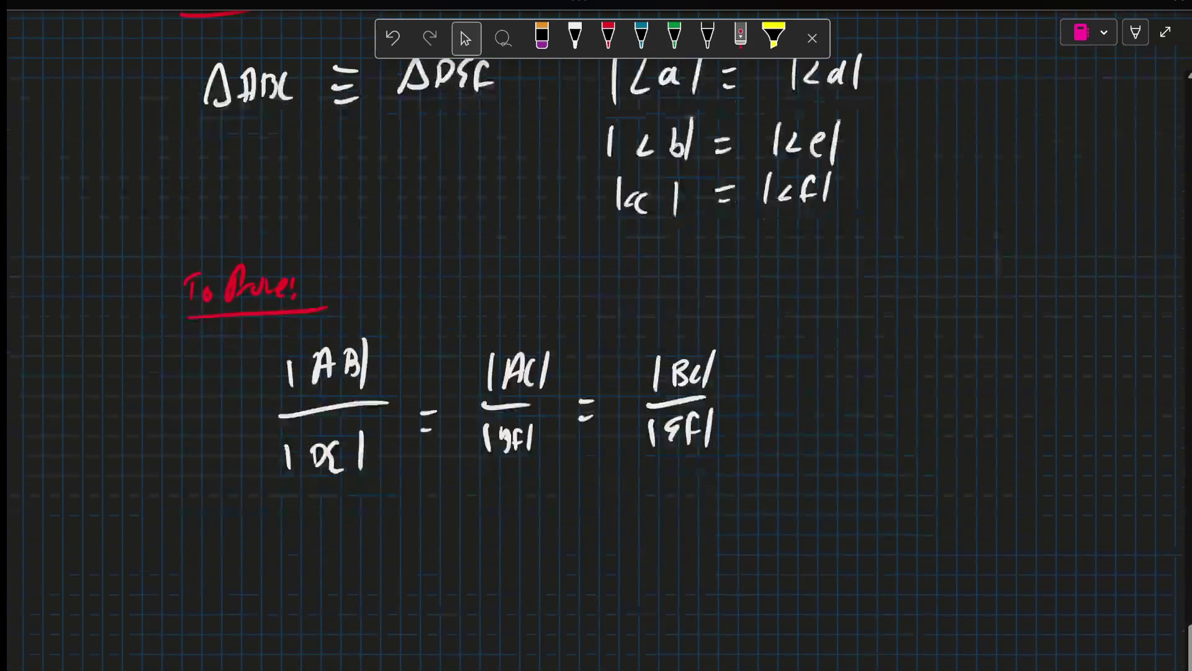
Write and underline a red "Construction:" heading below the ratios
left_click(608, 37)
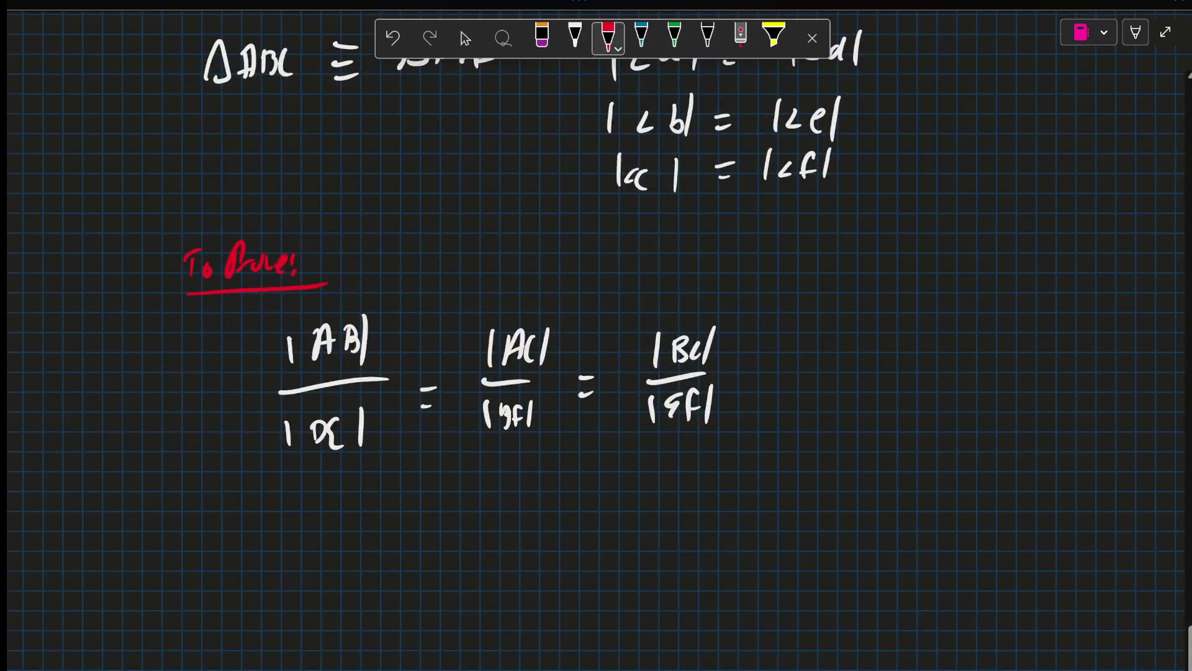
mouse_move(190, 499)
left_mouse_down()
mouse_move(185, 534)
mouse_move(235, 534)
left_mouse_up()
mouse_move(251, 501)
left_mouse_down()
mouse_move(256, 525)
mouse_move(332, 524)
left_mouse_up()
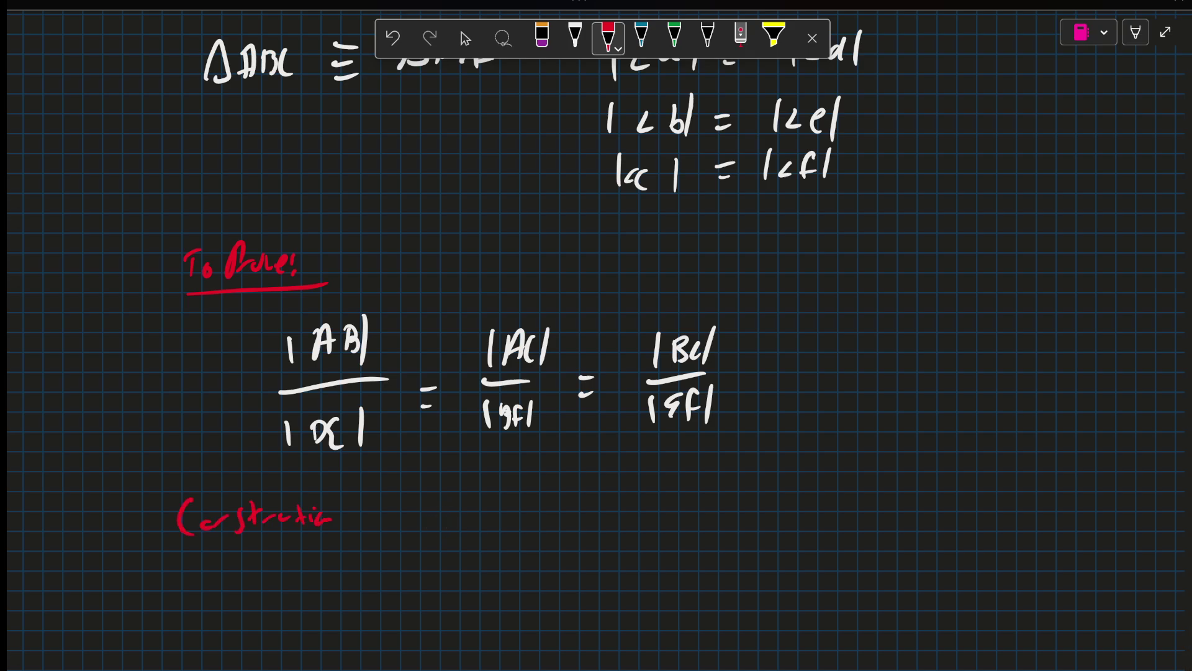
left_click_drag(165, 553, 393, 541)
Write "E = X, F = Y" in white under the heading
left_click(575, 38)
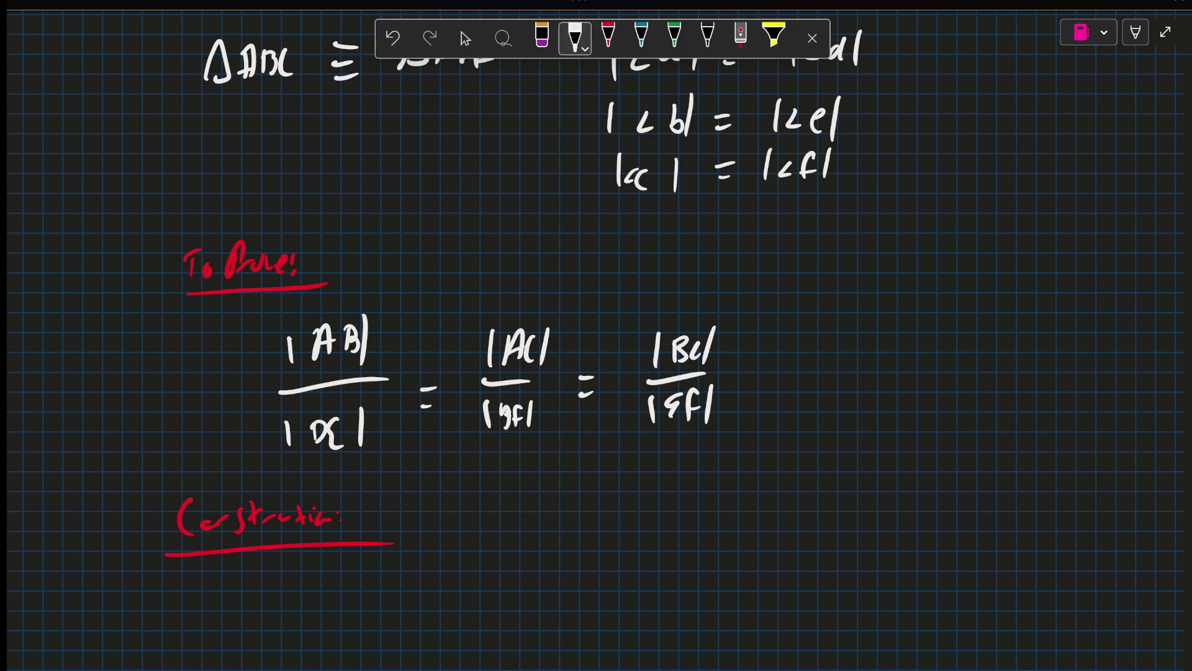
mouse_move(307, 570)
left_mouse_down()
mouse_move(299, 609)
mouse_move(336, 588)
left_mouse_up()
left_click_drag(321, 602, 386, 603)
left_click_drag(384, 573, 367, 604)
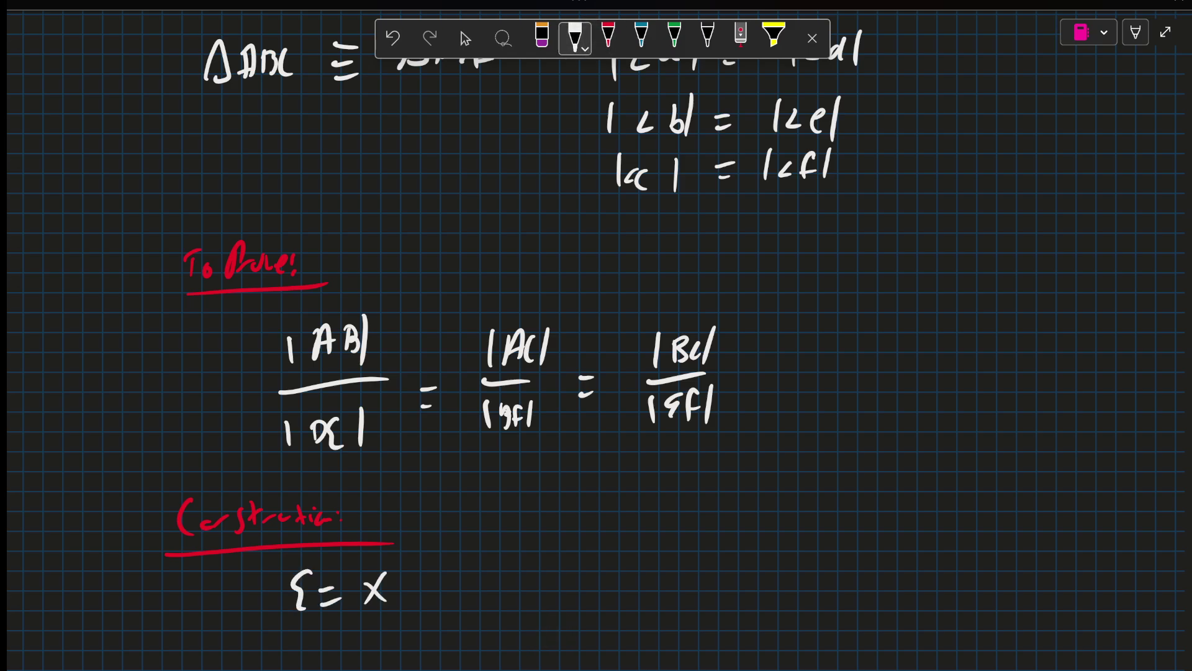
left_click_drag(440, 599, 436, 610)
left_click_drag(537, 569, 514, 611)
left_click_drag(518, 591, 538, 589)
left_click_drag(548, 591, 563, 601)
left_click_drag(585, 572, 595, 590)
left_click_drag(604, 570, 597, 612)
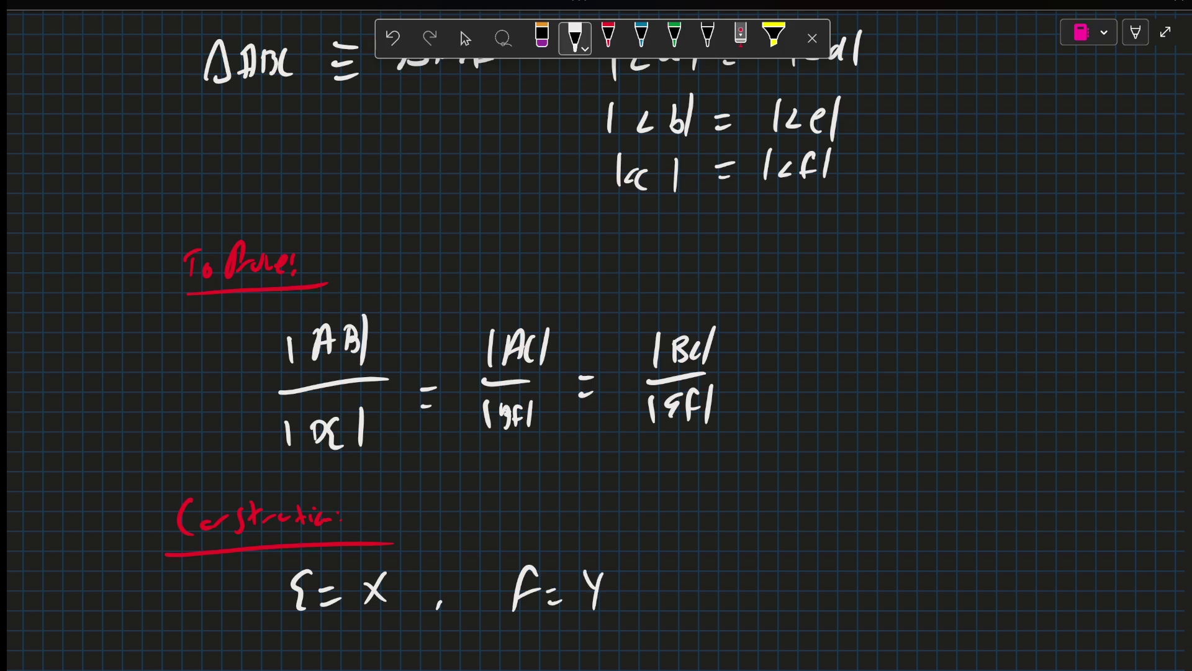
left_click(465, 37)
scroll(596, 336, "up", 10)
Draw a parallel mark on side BC of the triangle
left_click(597, 246)
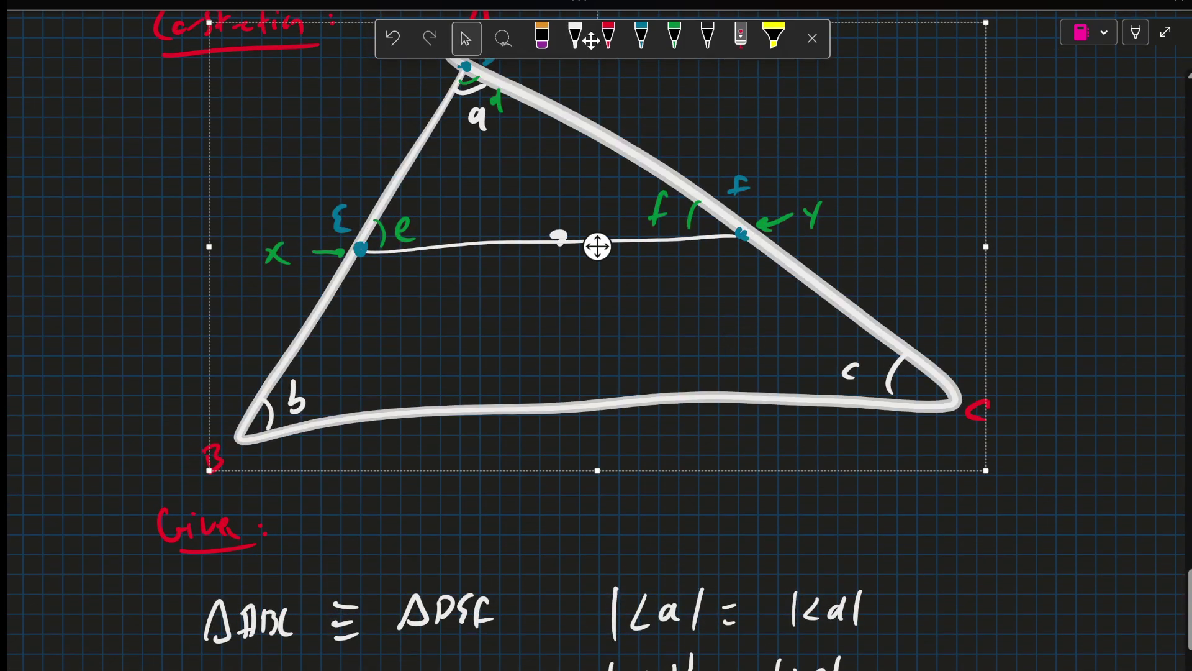
key("Escape")
left_click_drag(593, 390, 615, 402)
left_click_drag(615, 402, 604, 414)
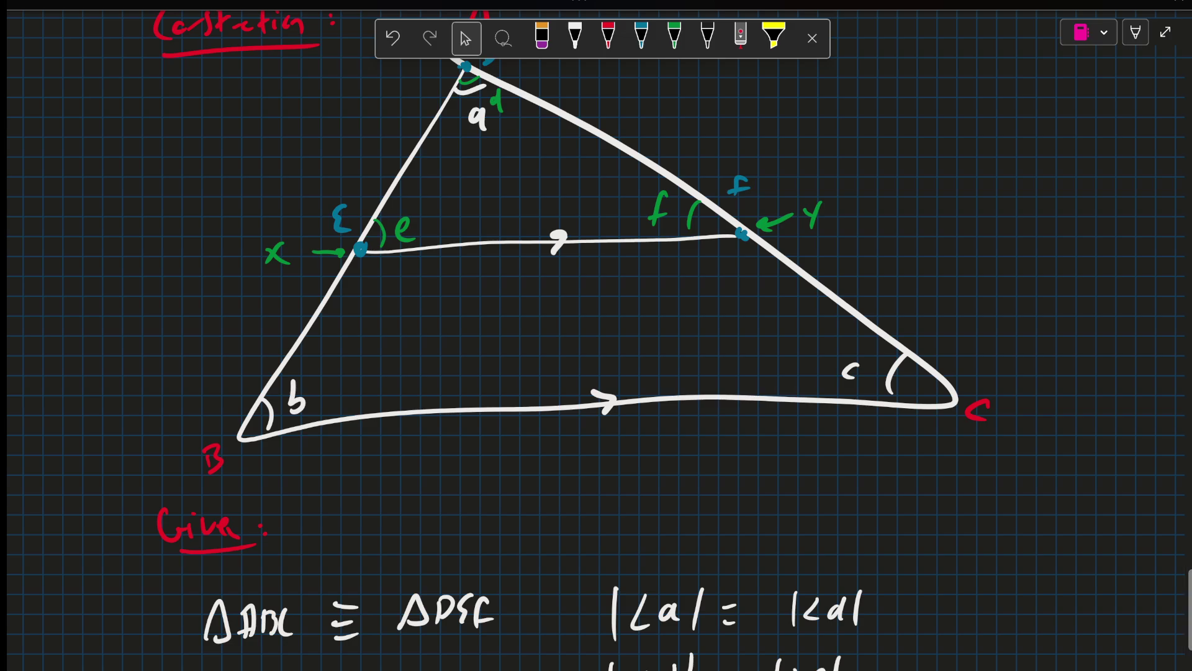
scroll(596, 335, "up", 2)
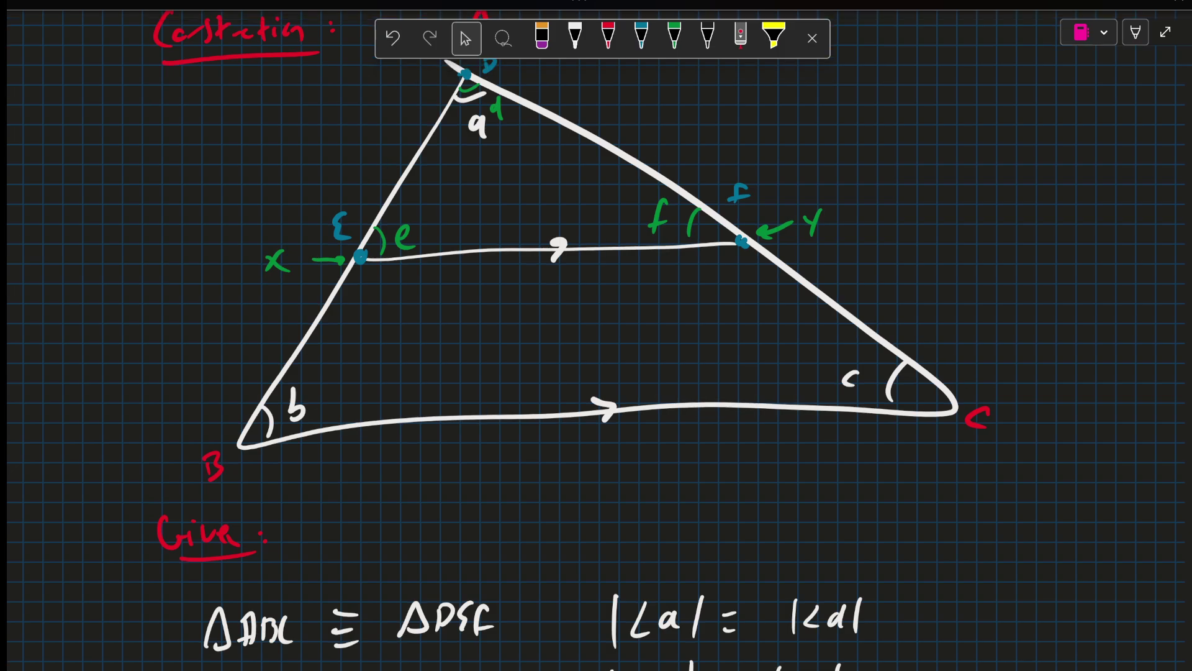
scroll(596, 335, "up", 8)
scroll(596, 336, "down", 2)
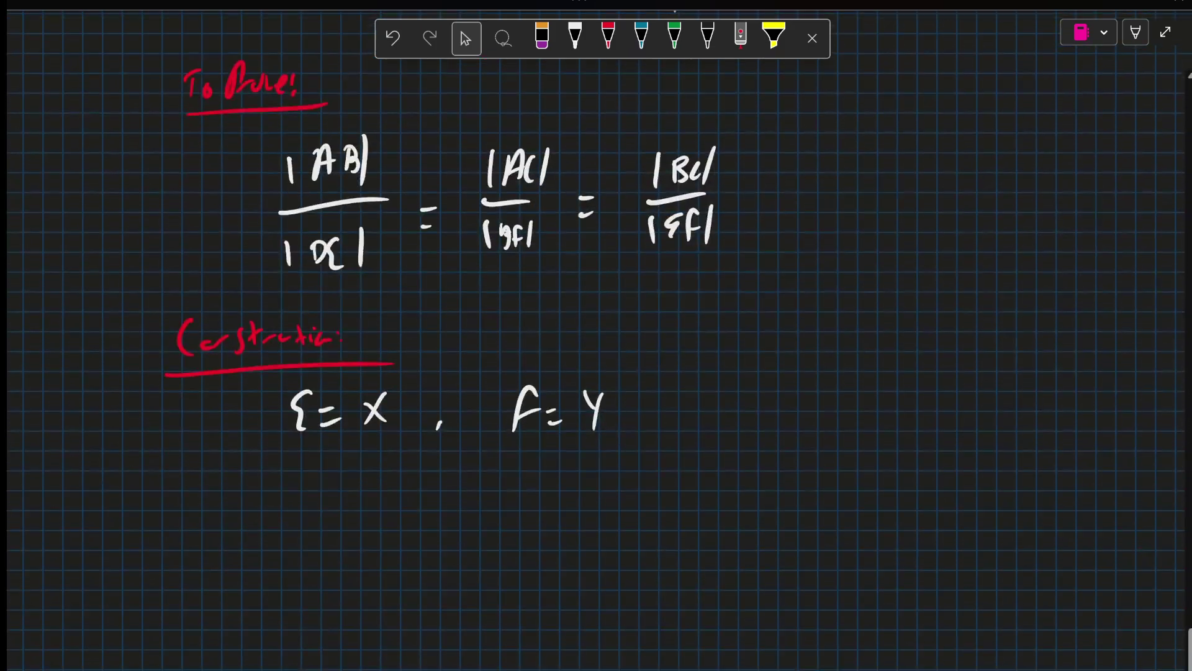
Write "Y = DF" in white to complete "AX = DE, AY = DF"
left_click(575, 38)
left_click_drag(313, 493, 403, 481)
mouse_move(402, 456)
left_mouse_down()
mouse_move(405, 480)
mouse_move(469, 499)
left_mouse_up()
left_click(465, 37)
scroll(596, 336, "up", 10)
scroll(918, 596, "up", 3)
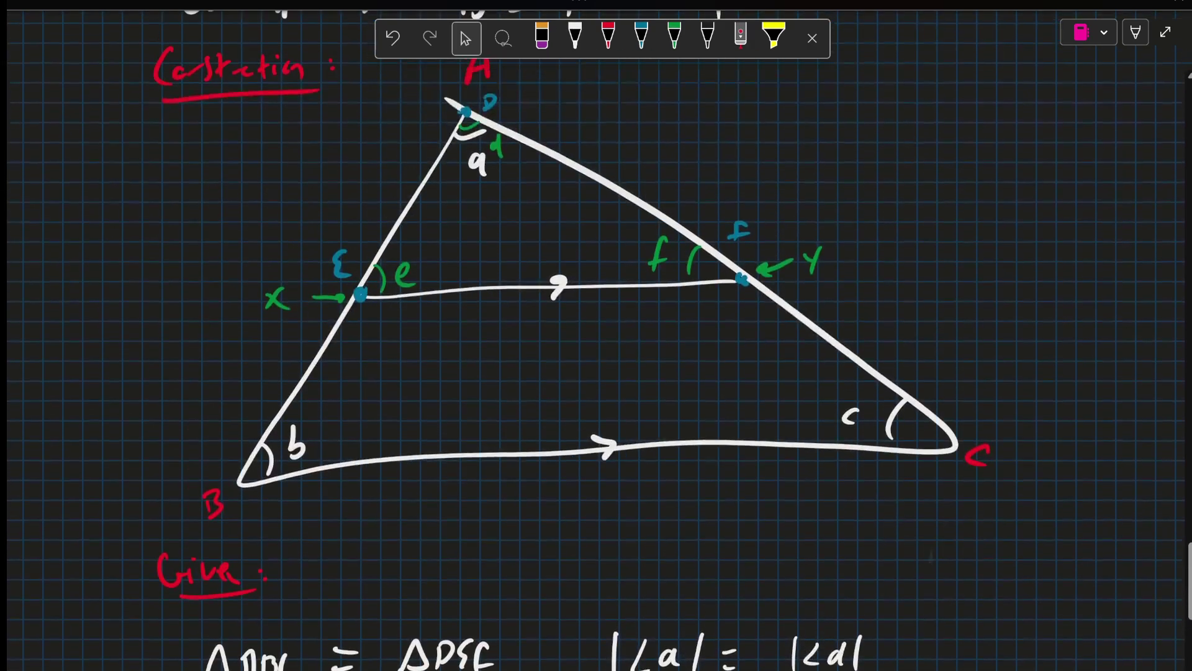
scroll(918, 596, "up", 1)
scroll(918, 597, "up", 1)
scroll(917, 597, "down", 7)
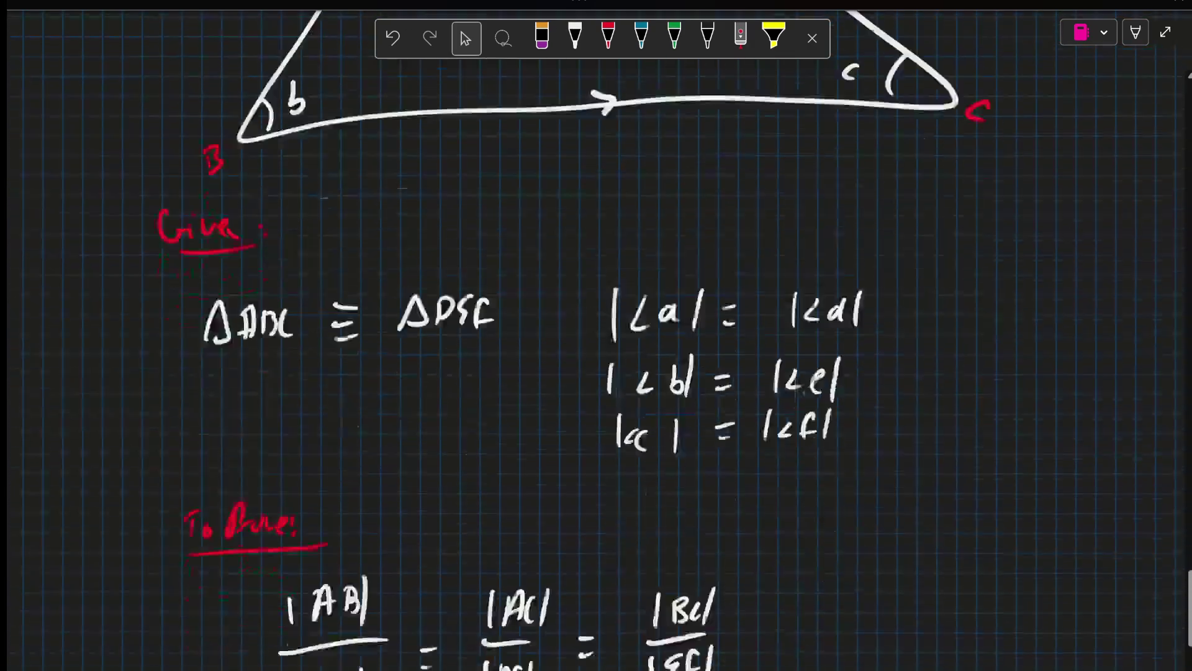
scroll(917, 597, "down", 6)
left_click(574, 37)
left_click_drag(517, 495, 602, 494)
left_click_drag(626, 467, 629, 498)
mouse_move(659, 497)
left_mouse_down()
mouse_move(675, 456)
mouse_move(681, 483)
left_mouse_up()
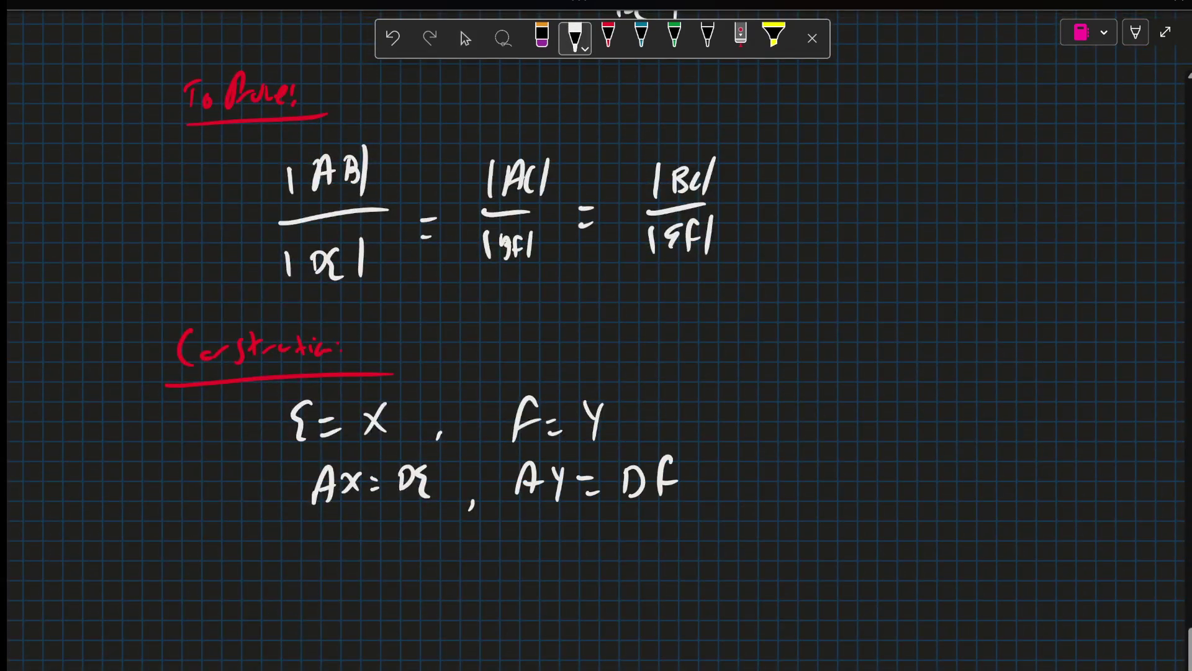
Write and underline the heading 'Proof:' in red ink
left_click(607, 36)
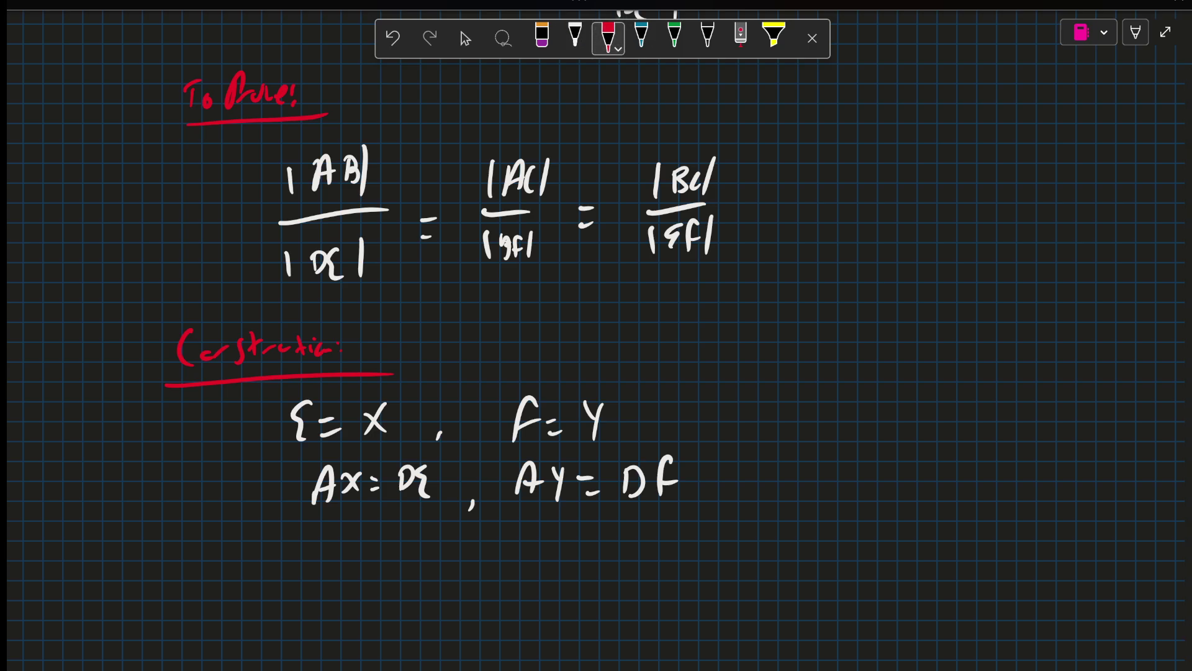
mouse_move(201, 555)
left_mouse_down()
mouse_move(199, 589)
mouse_move(251, 552)
mouse_move(261, 584)
left_mouse_up()
left_click_drag(192, 602, 261, 591)
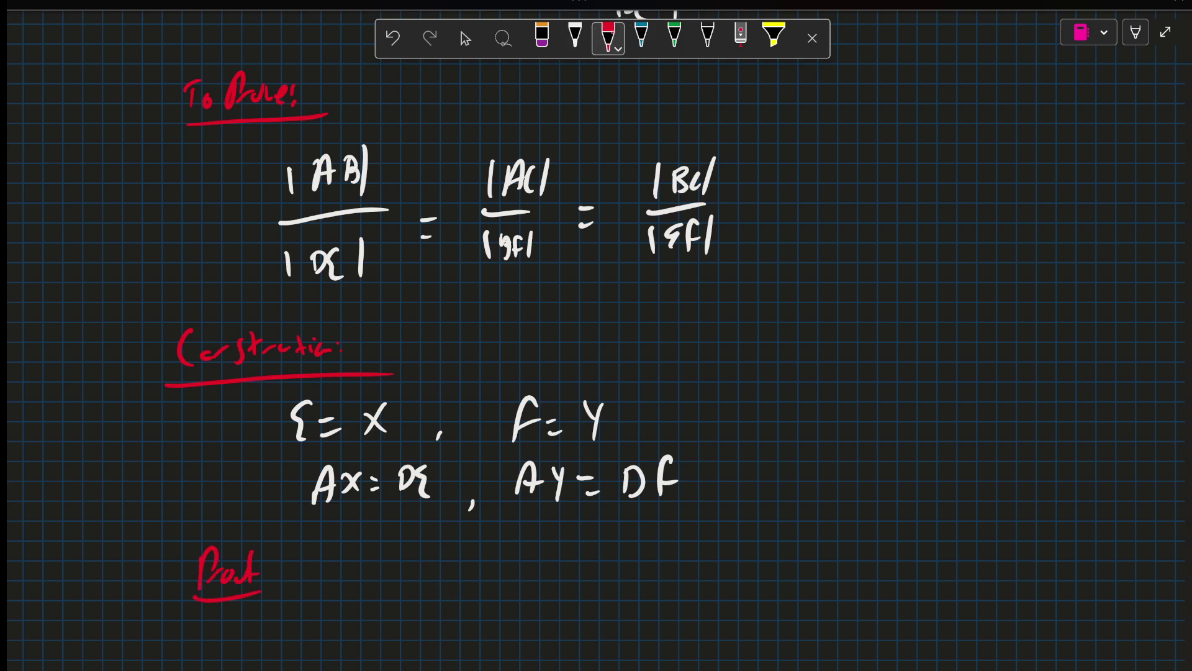
scroll(596, 336, "down", 3)
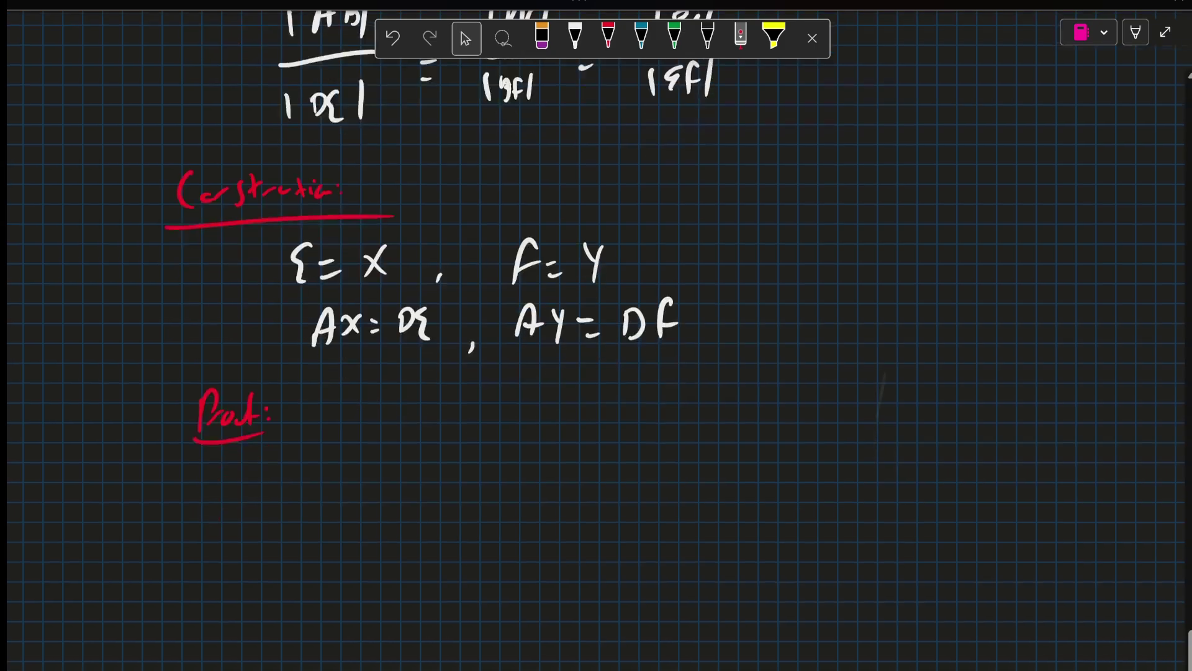
left_click(575, 36)
left_click_drag(225, 457, 227, 485)
mouse_move(254, 455)
left_mouse_down()
mouse_move(244, 474)
mouse_move(257, 480)
left_mouse_up()
Write |∠a| = |∠d| in white and mark it with a green circled A
left_click_drag(275, 460, 299, 480)
left_click_drag(315, 457, 330, 456)
left_click_drag(315, 463, 340, 475)
left_click_drag(383, 448, 382, 473)
left_click(674, 35)
mouse_move(479, 466)
left_mouse_down()
mouse_move(494, 451)
mouse_move(464, 477)
mouse_move(493, 422)
left_mouse_up()
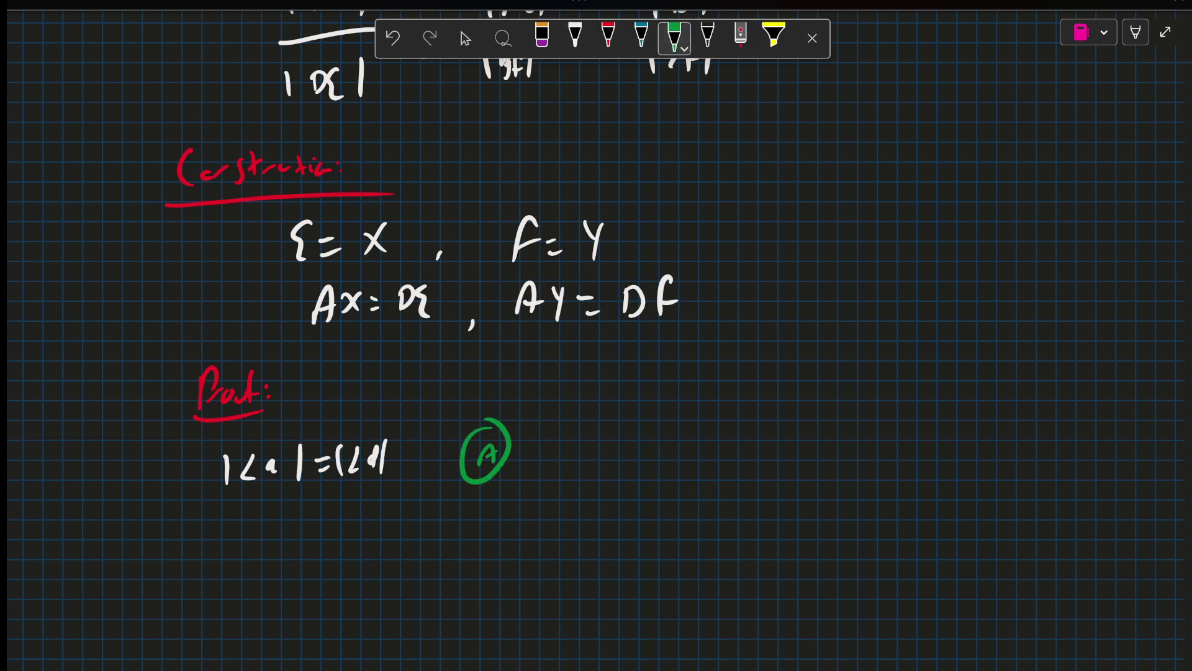
Write |AX| = |DE| in white and mark it with a green circled S
left_click(575, 35)
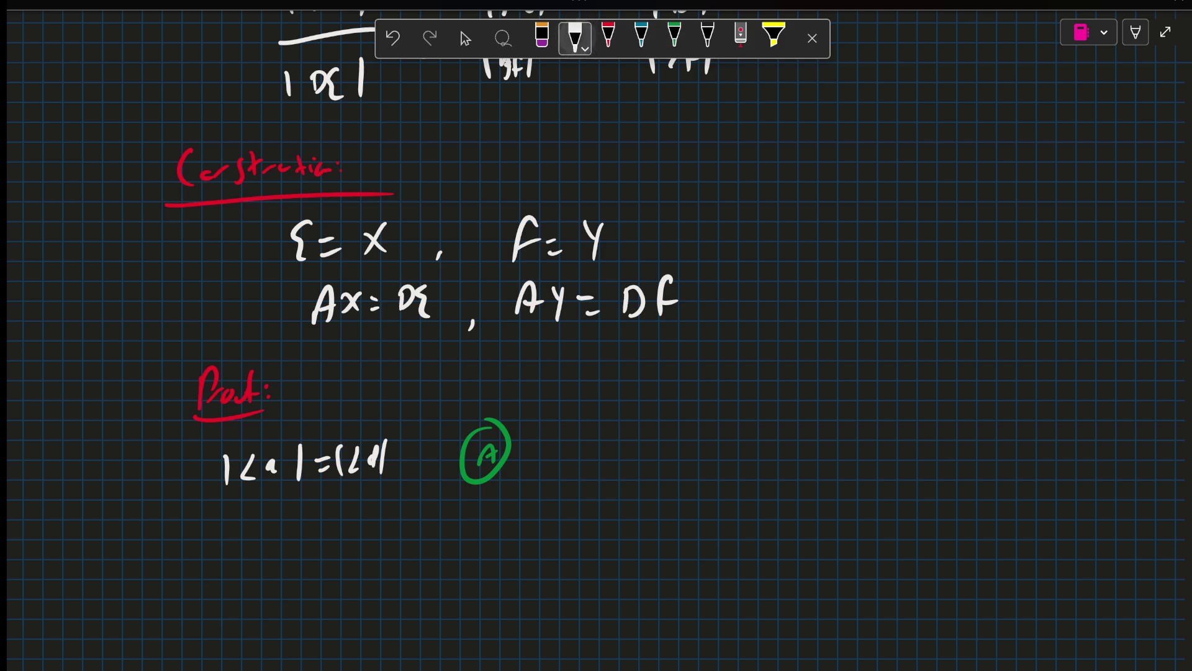
left_click_drag(213, 530, 212, 556)
mouse_move(233, 555)
left_mouse_down()
mouse_move(253, 555)
mouse_move(248, 542)
left_mouse_up()
left_click_drag(261, 529, 279, 555)
left_click_drag(303, 532, 316, 539)
left_click_drag(331, 521, 331, 546)
left_click_drag(351, 518, 351, 538)
left_click_drag(384, 501, 377, 550)
left_click(674, 36)
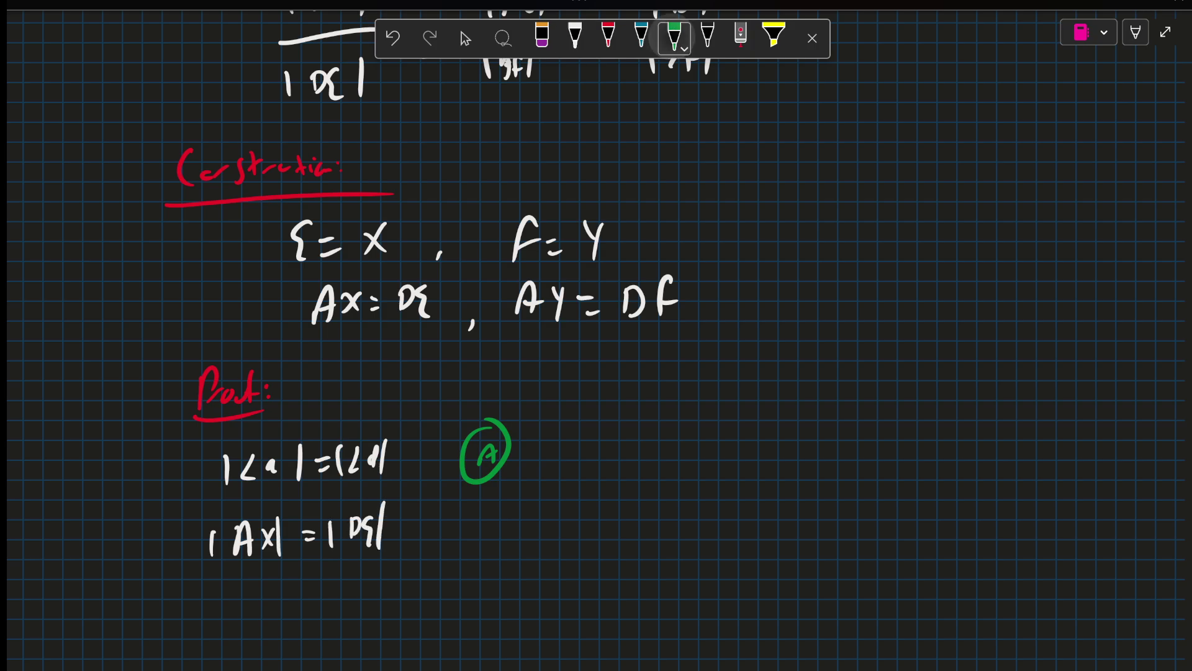
left_click_drag(483, 508, 467, 531)
left_click_drag(473, 485, 479, 487)
left_click(465, 37)
scroll(596, 335, "up", 3)
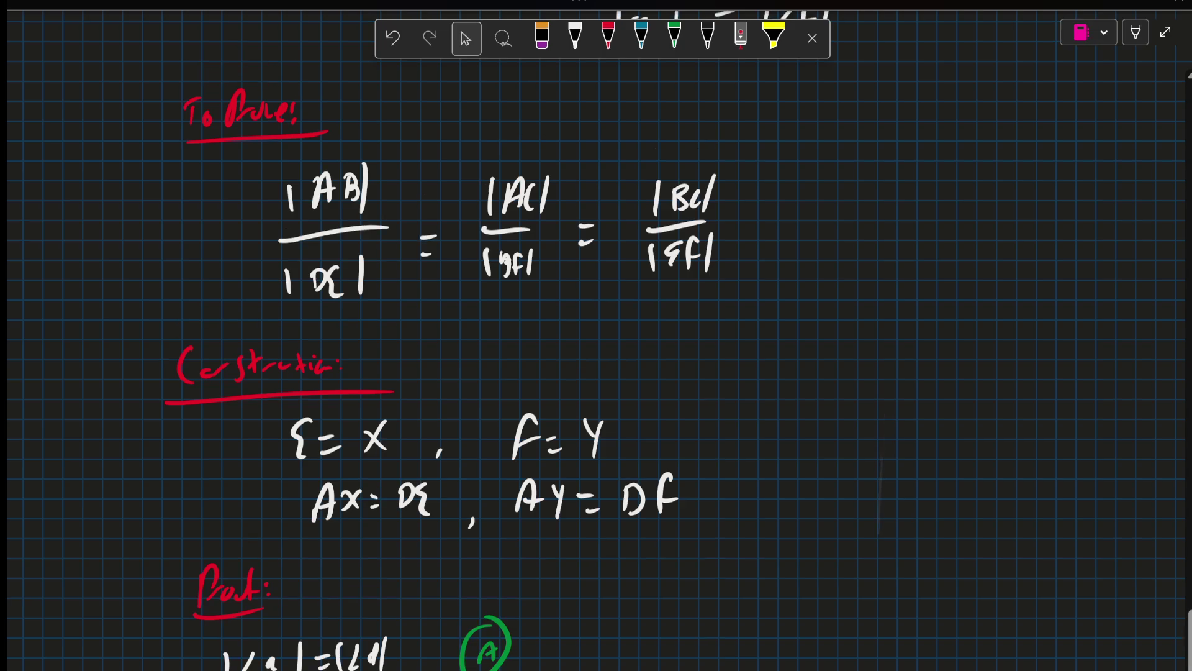
scroll(596, 336, "down", 3)
scroll(596, 335, "down", 1)
Write |AY| = |DF| in white and mark it with a green circled S
left_click(575, 37)
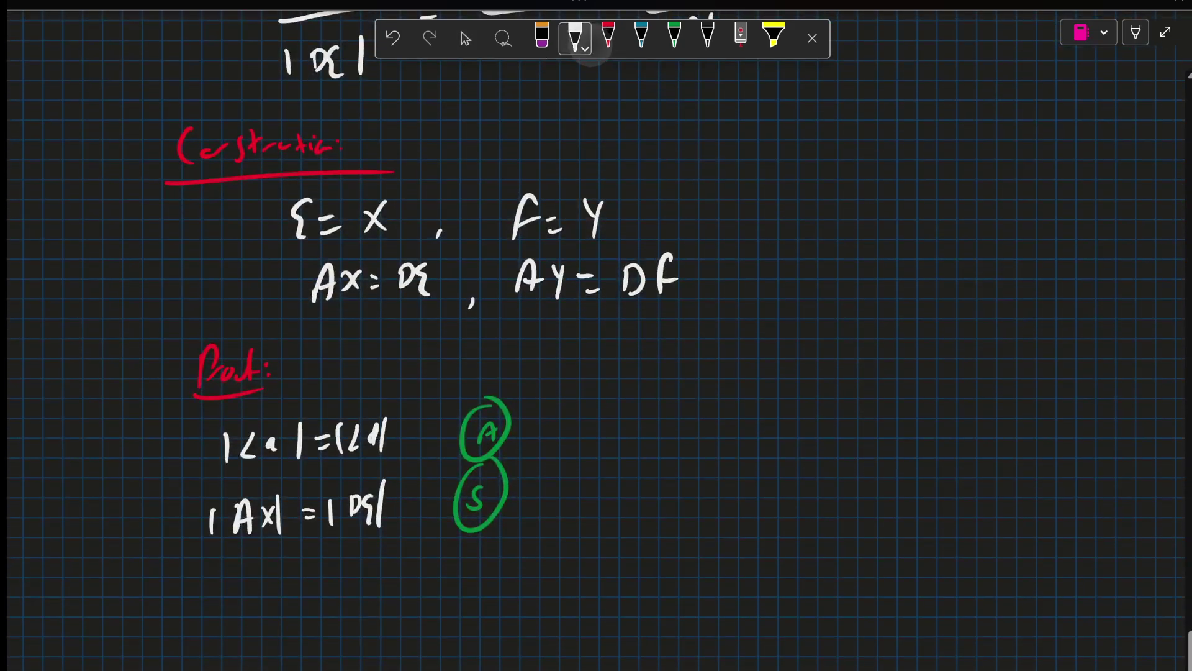
left_click_drag(198, 569, 198, 591)
left_click_drag(218, 592, 248, 591)
mouse_move(247, 581)
left_mouse_down()
mouse_move(254, 604)
mouse_move(267, 598)
left_mouse_up()
mouse_move(296, 582)
left_mouse_down()
mouse_move(331, 593)
mouse_move(376, 557)
mouse_move(380, 597)
left_mouse_up()
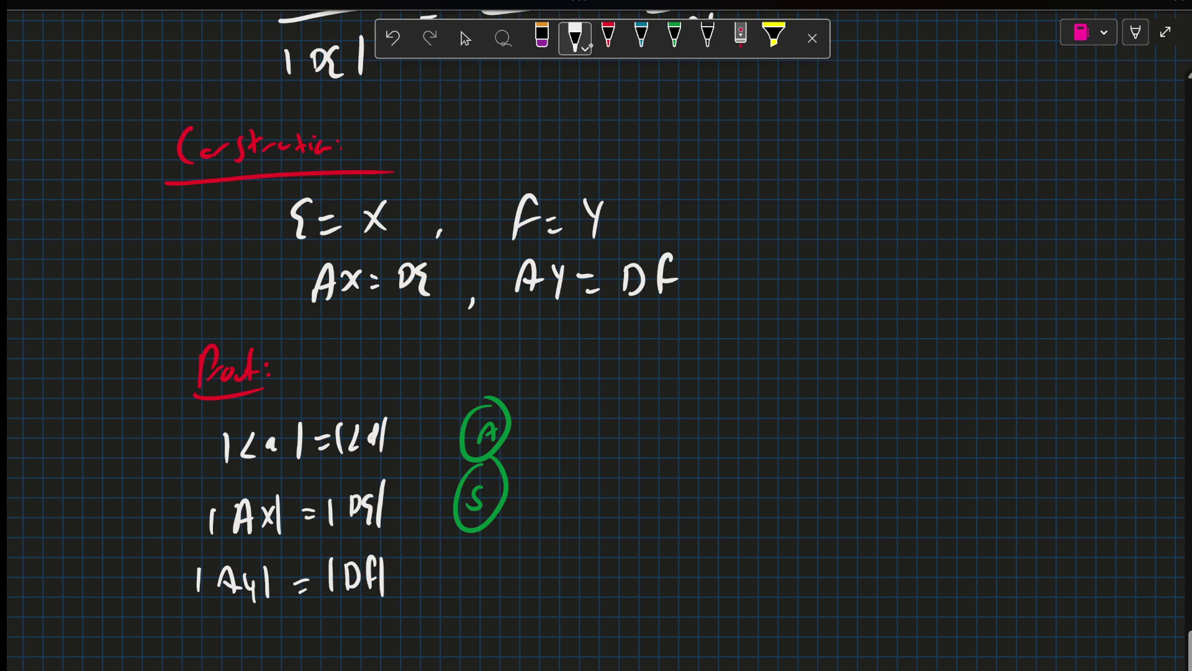
left_click(673, 38)
mouse_move(478, 550)
left_mouse_down()
mouse_move(464, 576)
mouse_move(470, 536)
left_mouse_up()
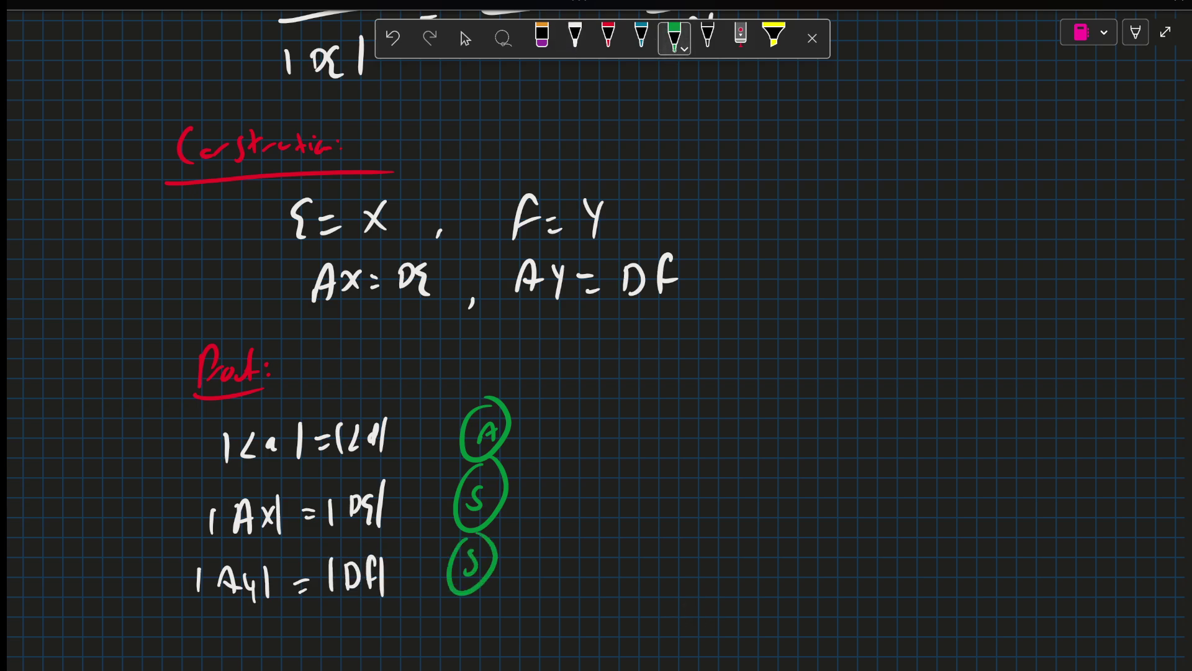
Write the conclusion ΔAXY ≅ ΔDEF in white beside the reasons
left_click(574, 37)
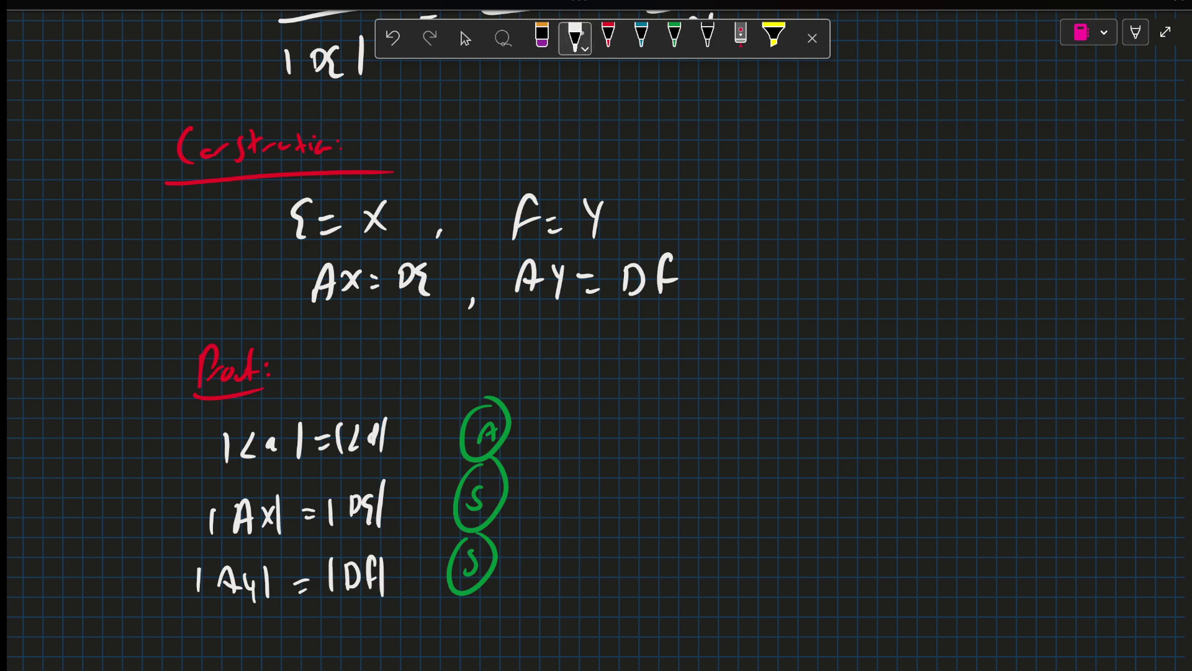
mouse_move(604, 410)
left_mouse_down()
mouse_move(624, 404)
mouse_move(663, 424)
mouse_move(691, 413)
mouse_move(708, 432)
left_mouse_up()
left_click_drag(728, 403, 799, 423)
mouse_move(816, 390)
left_mouse_down()
mouse_move(815, 421)
mouse_move(837, 407)
mouse_move(846, 421)
left_mouse_up()
left_click_drag(874, 383, 859, 422)
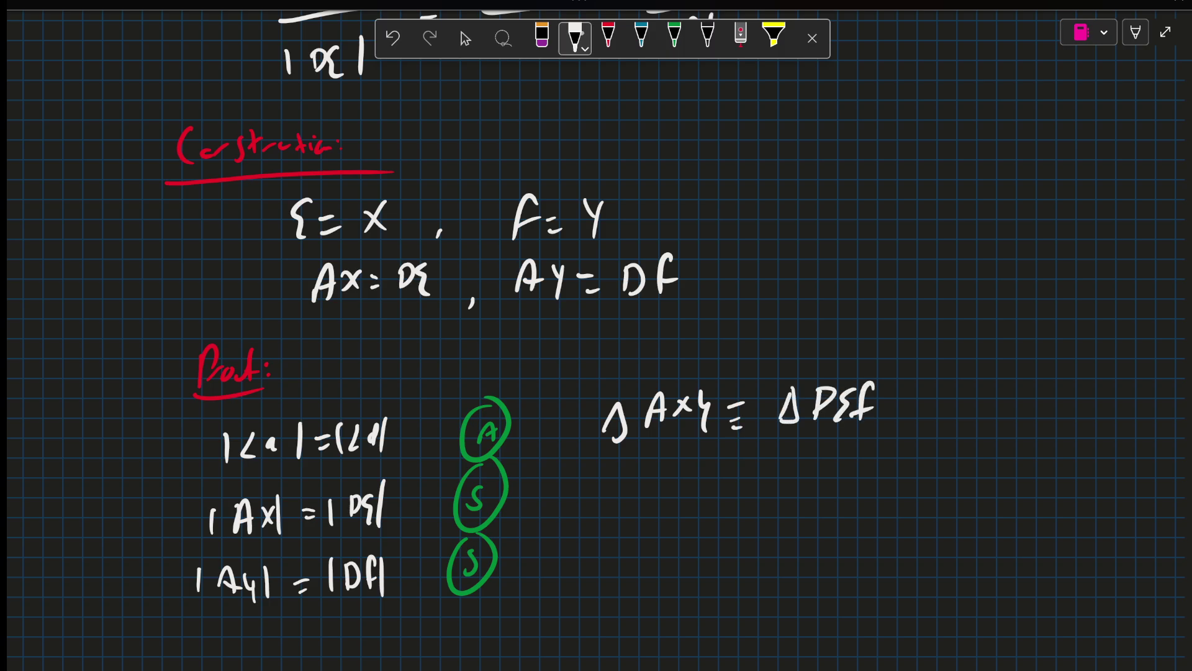
Write |∠AXY| = |∠DEF| in white on a new line under the proof
left_click(466, 37)
scroll(596, 335, "up", 3)
scroll(596, 336, "up", 5)
scroll(597, 336, "up", 3)
scroll(597, 335, "up", 1)
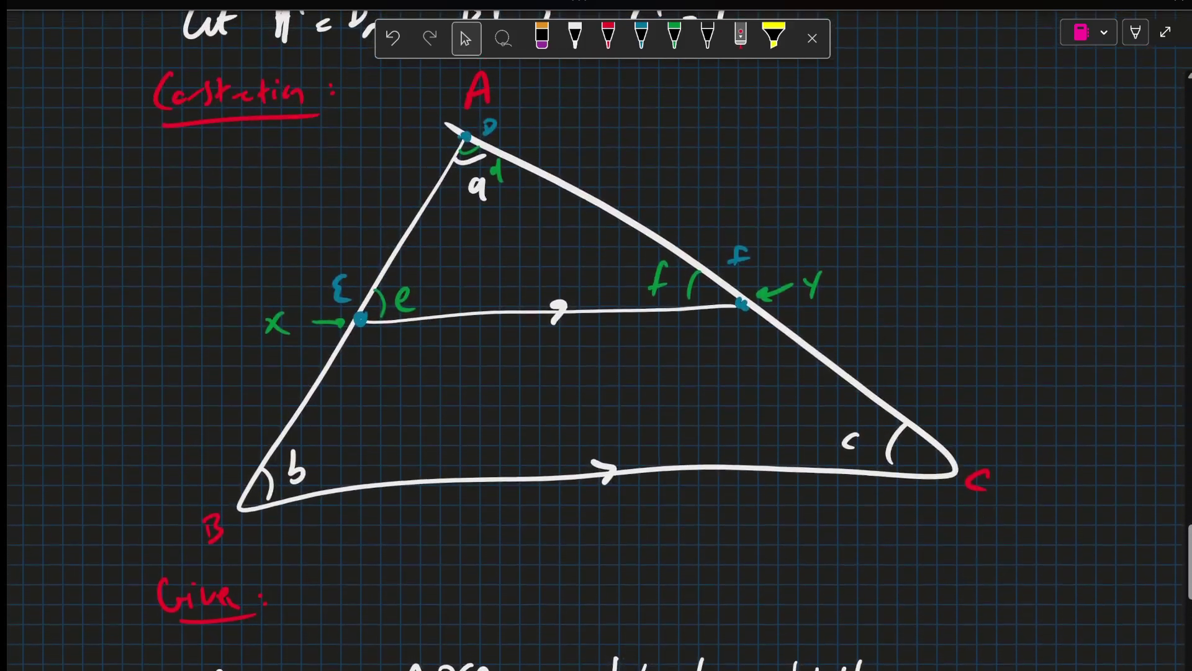
scroll(596, 336, "up", 1)
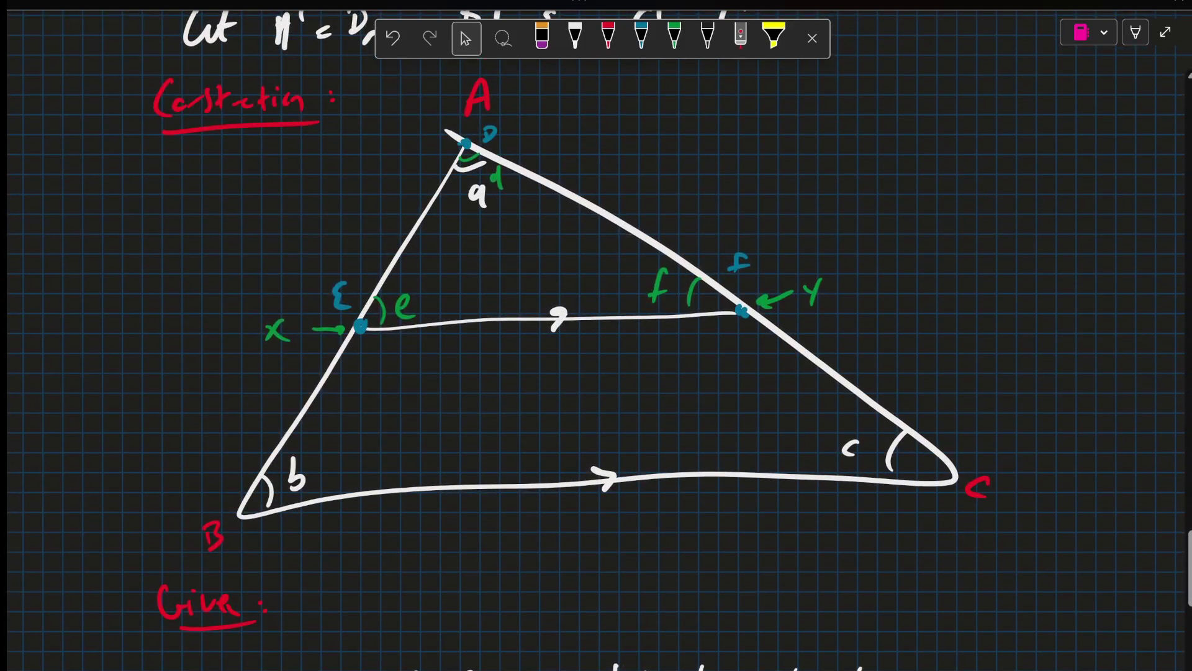
scroll(596, 336, "down", 1)
scroll(597, 335, "down", 5)
scroll(596, 336, "down", 5)
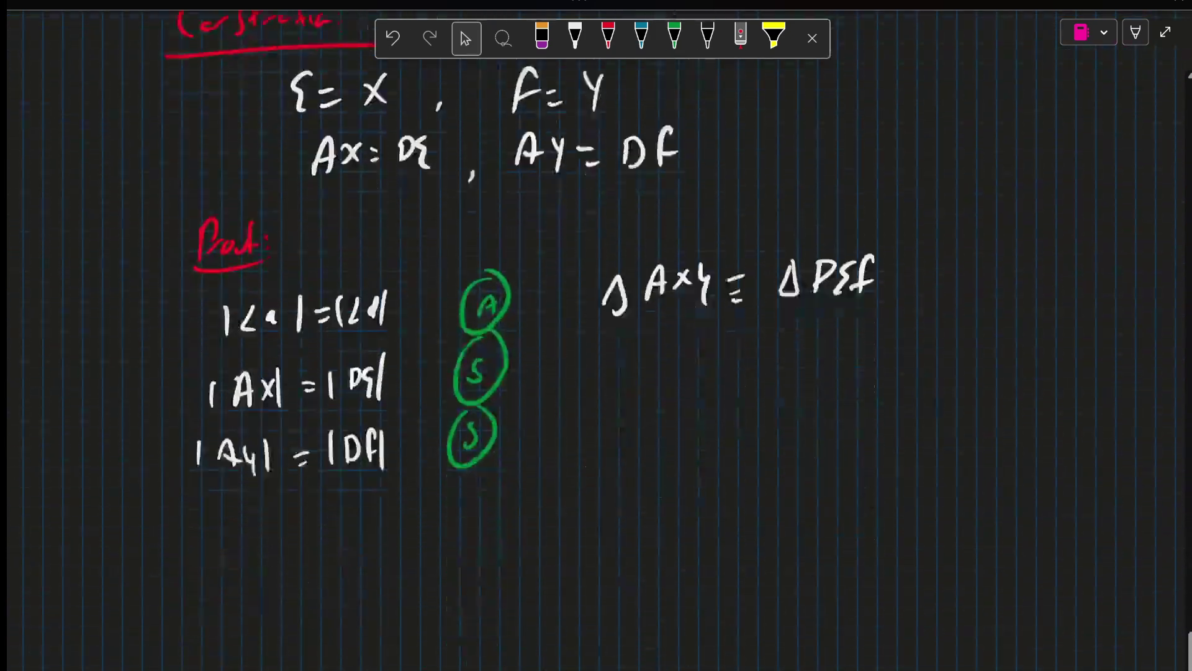
scroll(596, 335, "down", 1)
left_click(575, 38)
left_click_drag(308, 450, 308, 482)
mouse_move(339, 455)
left_mouse_down()
mouse_move(337, 473)
mouse_move(378, 470)
left_mouse_up()
mouse_move(403, 451)
left_mouse_down()
mouse_move(399, 461)
mouse_move(436, 477)
mouse_move(486, 469)
left_mouse_up()
left_click_drag(512, 442, 511, 475)
mouse_move(543, 445)
left_mouse_down()
mouse_move(542, 467)
mouse_move(620, 455)
left_mouse_up()
left_click_drag(634, 440, 631, 468)
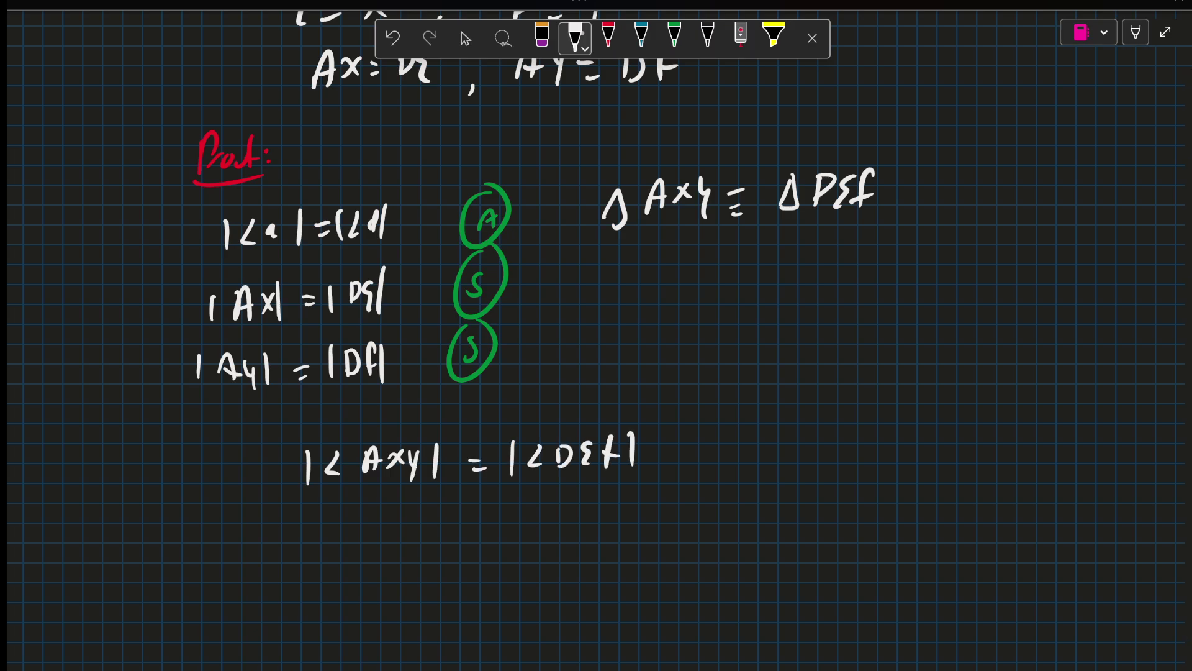
Write ∴ |∠AXY| = |∠ABC| on the next line
left_click(465, 38)
scroll(596, 335, "up", 3)
scroll(597, 335, "up", 3)
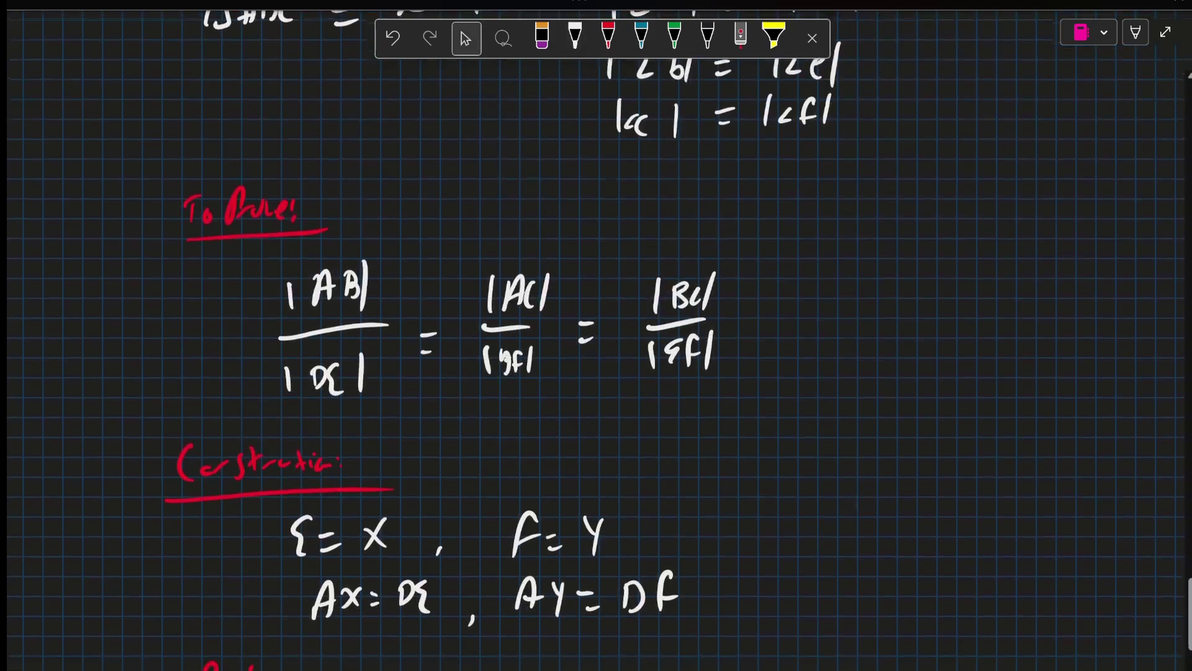
scroll(596, 335, "up", 2)
scroll(596, 336, "up", 2)
scroll(597, 335, "down", 1)
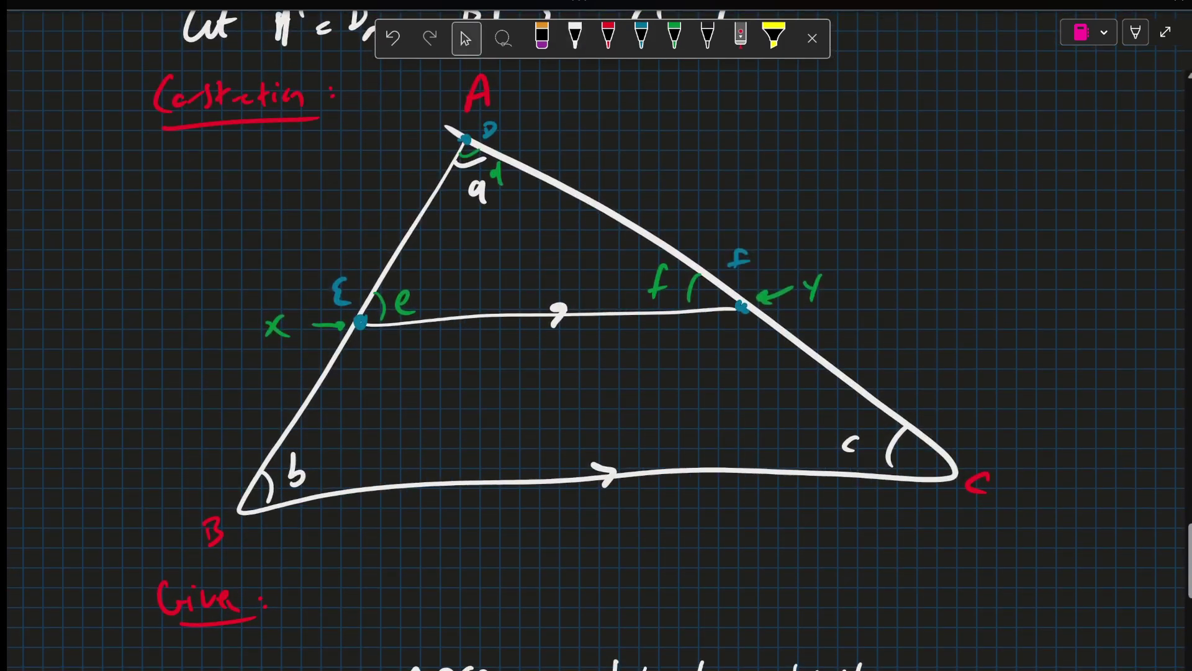
scroll(596, 336, "down", 2)
scroll(596, 335, "down", 10)
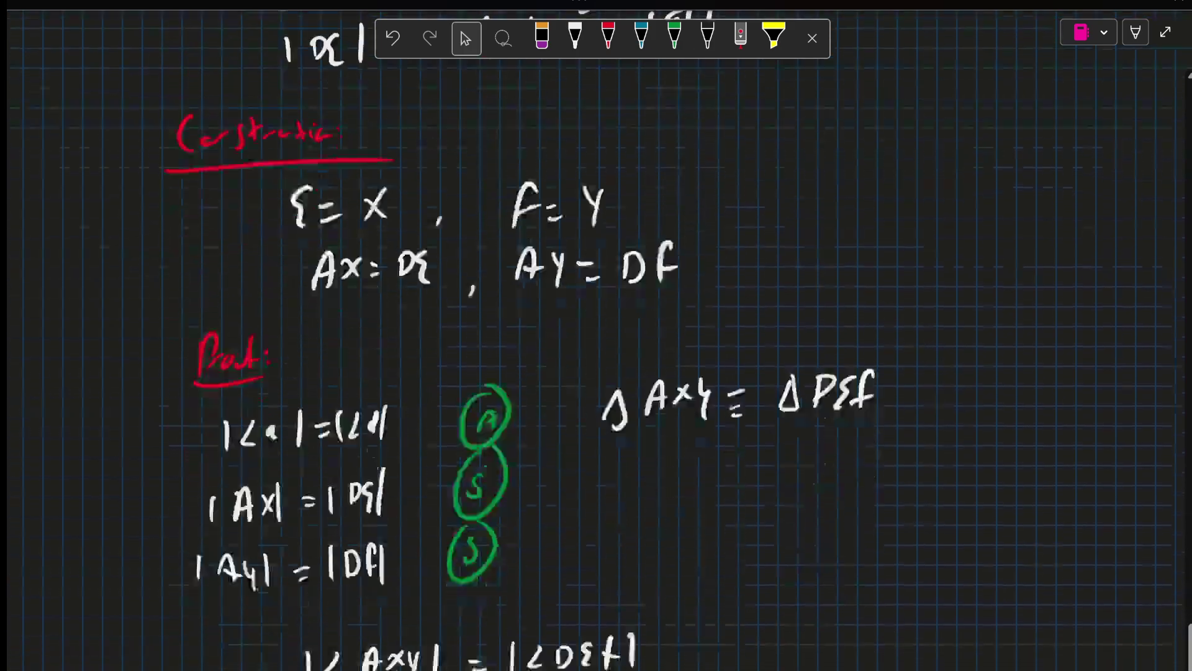
scroll(597, 335, "down", 5)
scroll(596, 336, "down", 2)
left_click(575, 38)
left_click(297, 377)
mouse_move(336, 355)
left_mouse_down()
mouse_move(334, 388)
mouse_move(370, 378)
left_mouse_up()
mouse_move(382, 376)
left_mouse_down()
mouse_move(396, 352)
mouse_move(449, 374)
left_mouse_up()
left_click_drag(475, 358, 488, 369)
mouse_move(514, 347)
left_mouse_down()
mouse_move(515, 377)
mouse_move(528, 371)
left_mouse_up()
mouse_move(553, 367)
left_mouse_down()
mouse_move(572, 368)
mouse_move(559, 369)
left_mouse_up()
left_click_drag(602, 348, 600, 363)
left_click_drag(629, 328, 622, 371)
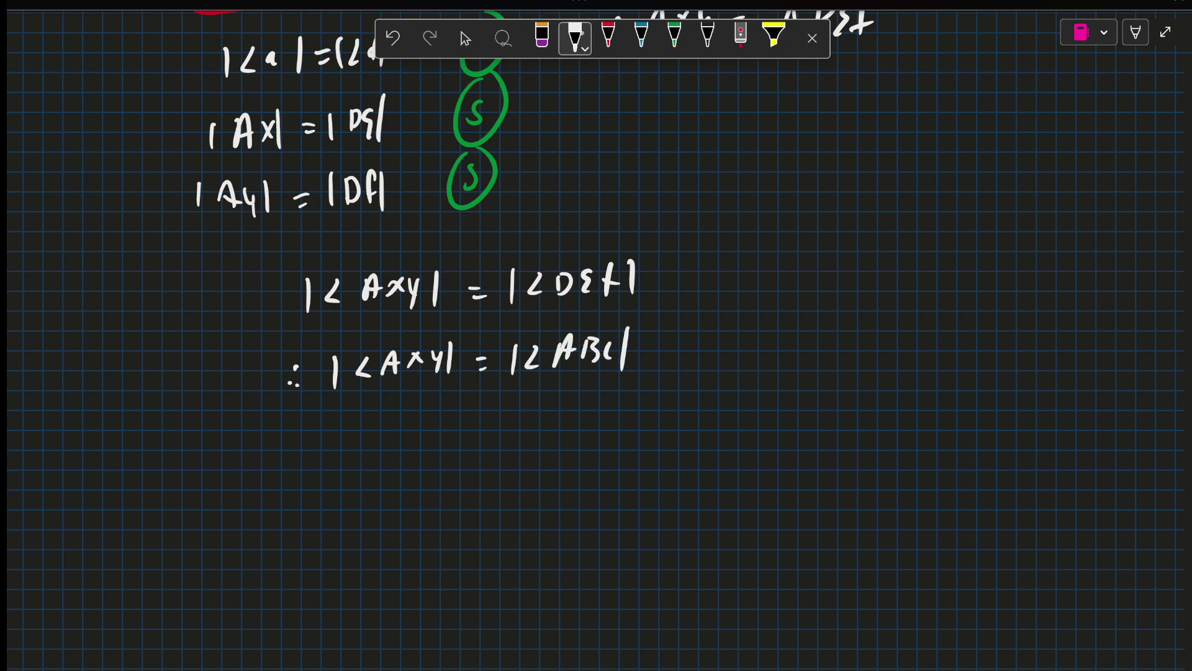
scroll(596, 335, "up", 3)
scroll(597, 335, "up", 5)
scroll(596, 335, "up", 5)
scroll(597, 335, "up", 5)
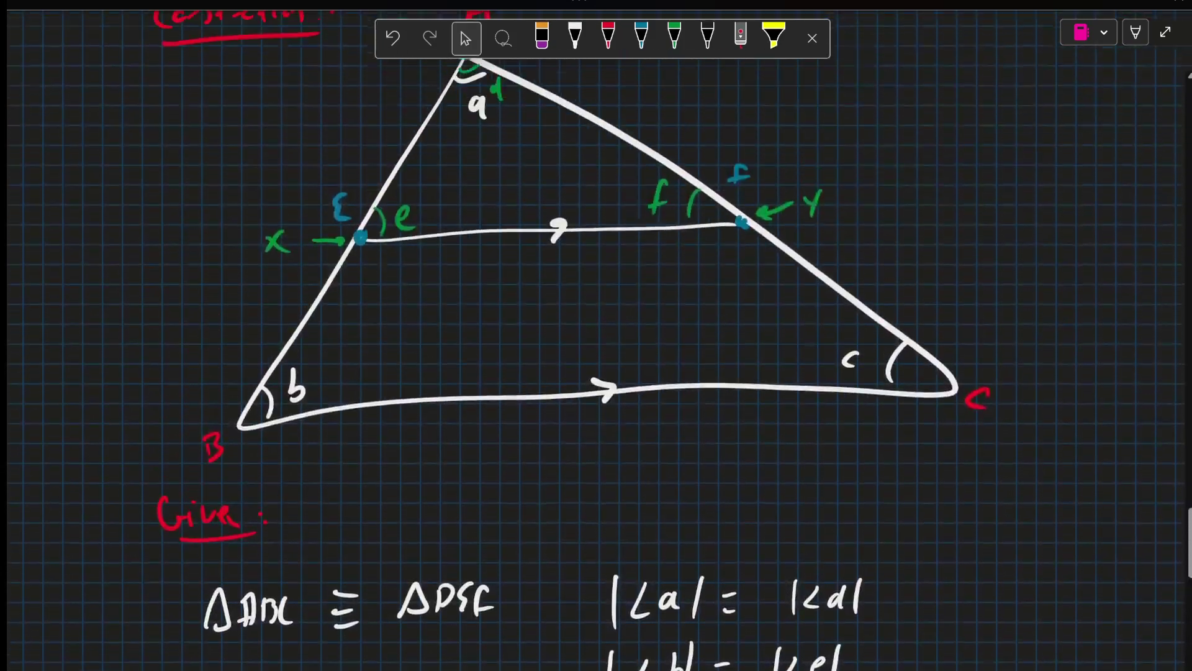
scroll(596, 335, "up", 2)
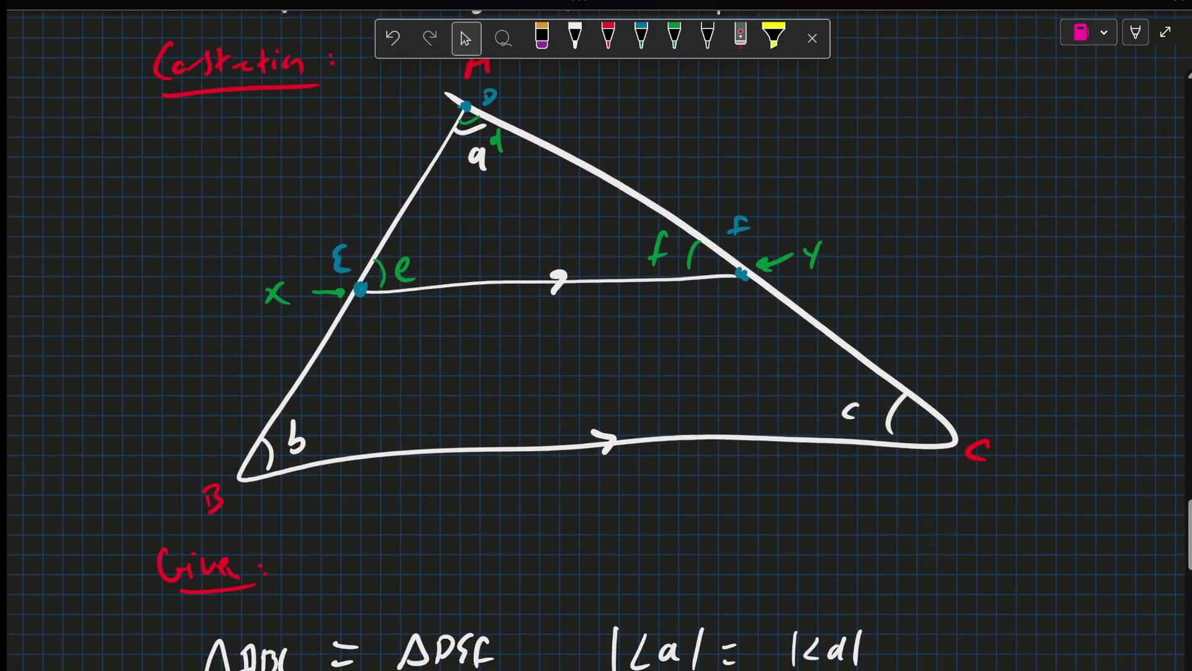
left_click(596, 282)
scroll(596, 283, "down", 8)
scroll(596, 283, "down", 5)
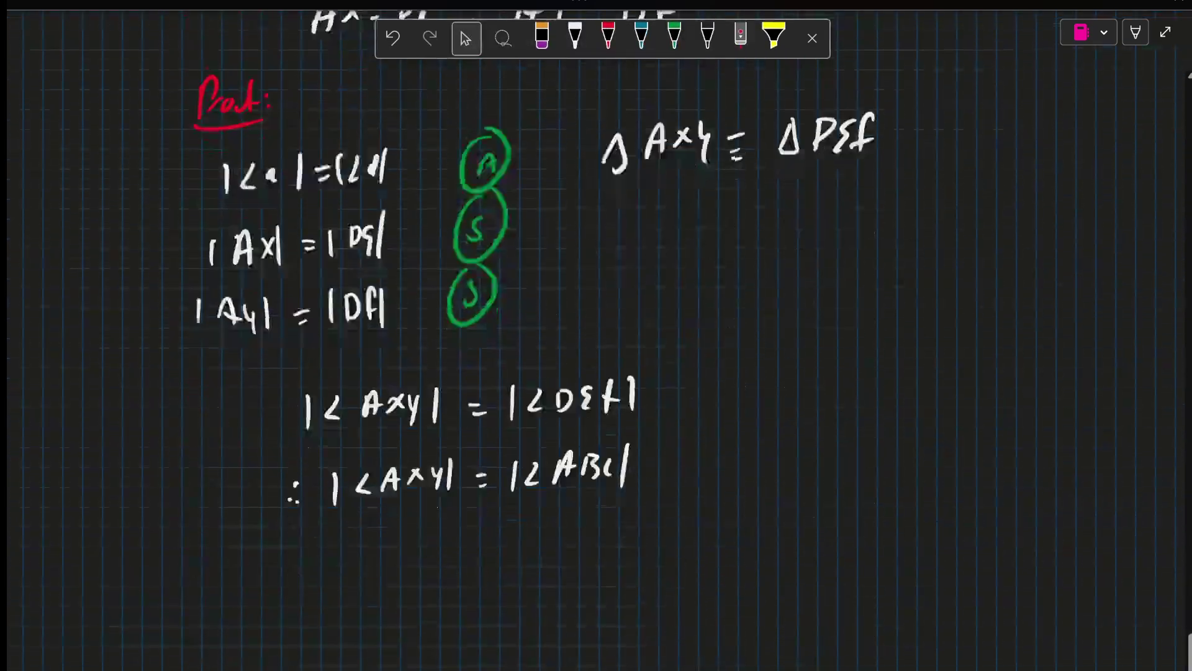
scroll(596, 336, "down", 1)
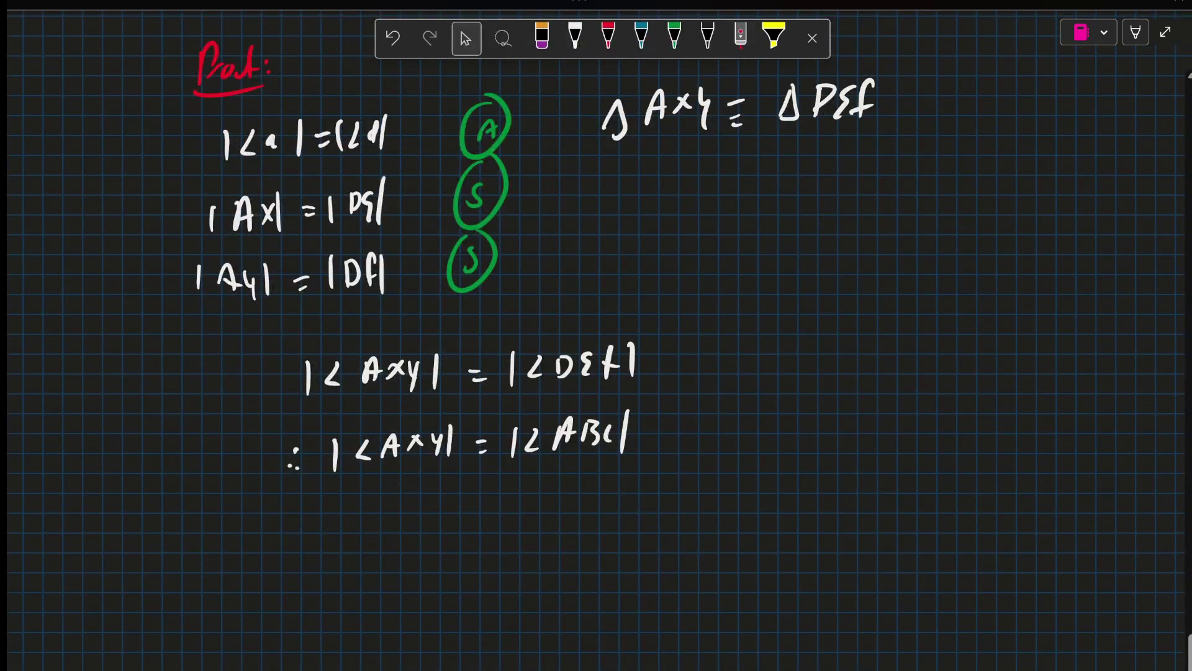
Handwrite |xy| ∥ |BC| in white below the angle equations
left_click(574, 39)
left_click_drag(701, 421, 699, 423)
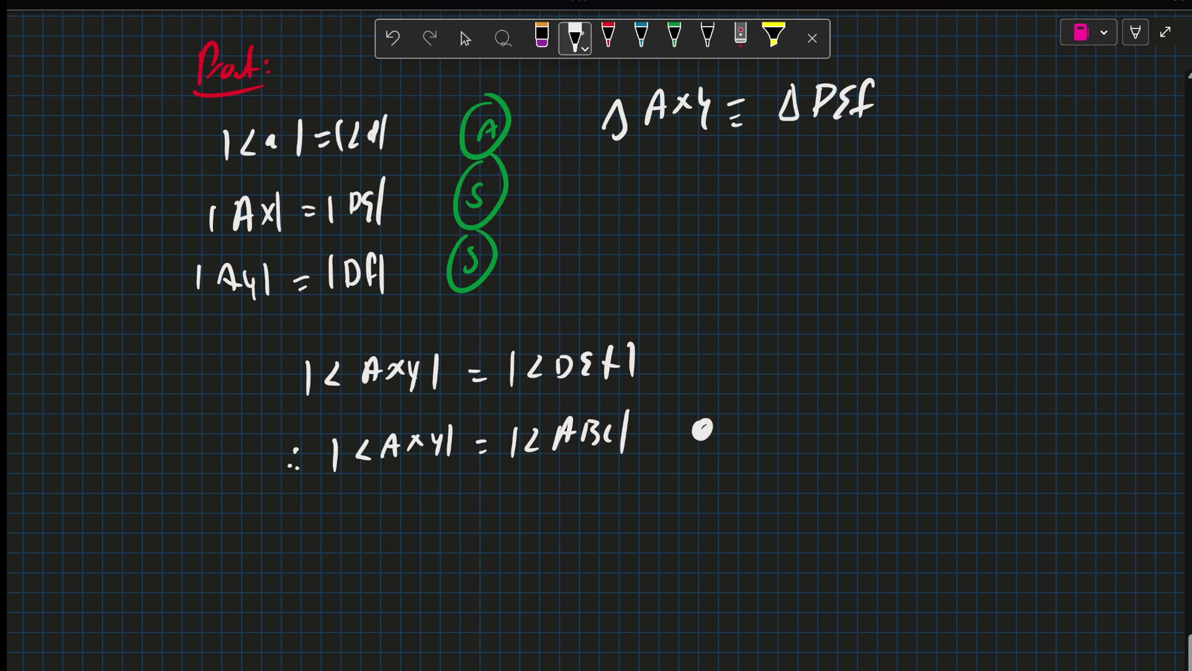
mouse_move(300, 519)
left_mouse_down()
mouse_move(299, 555)
mouse_move(331, 554)
left_mouse_up()
mouse_move(331, 531)
left_mouse_down()
mouse_move(316, 555)
mouse_move(344, 560)
left_mouse_up()
left_click_drag(364, 520, 362, 555)
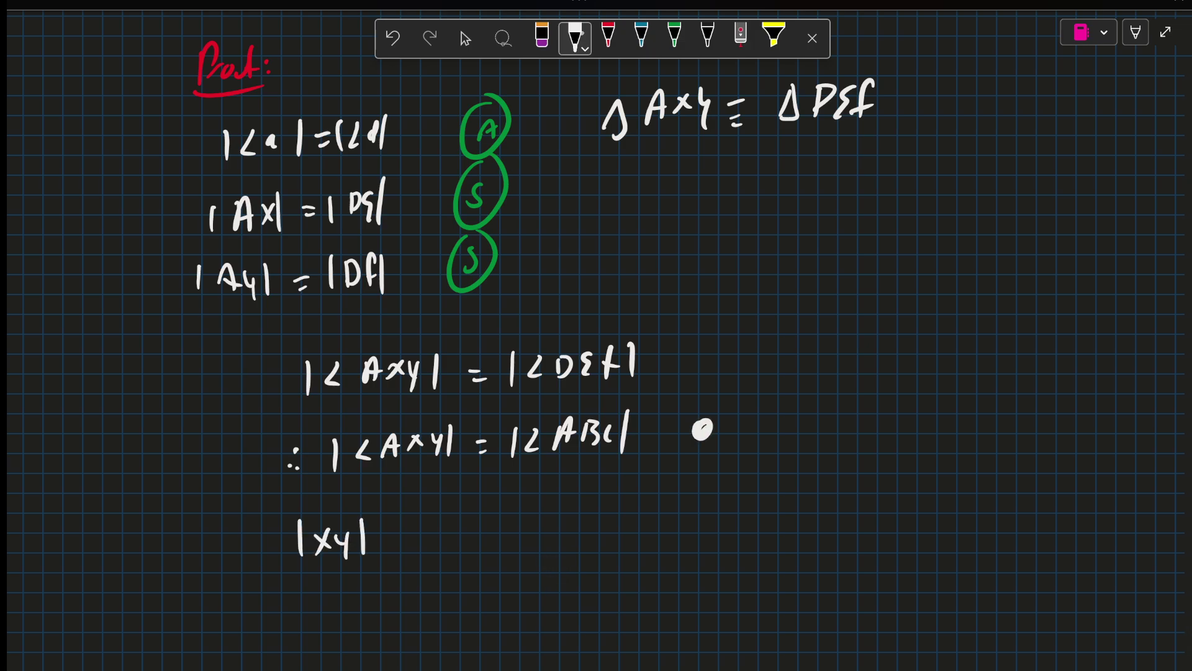
left_click_drag(404, 506, 403, 580)
left_click_drag(412, 506, 417, 581)
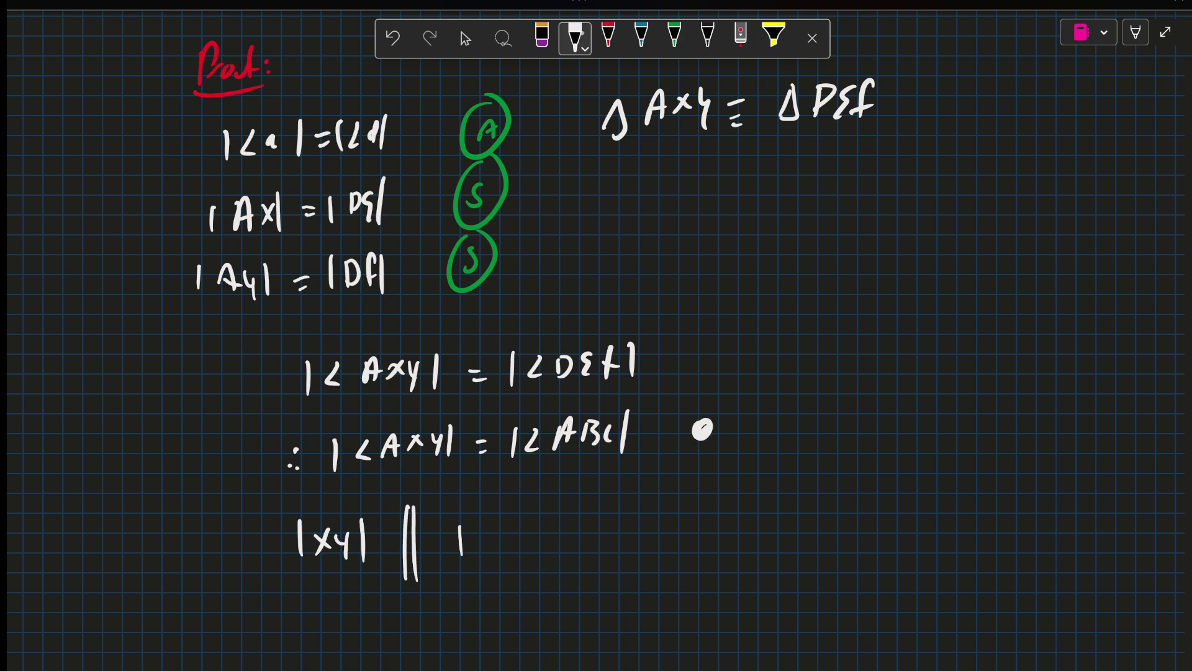
left_click(466, 38)
scroll(597, 335, "up", 3)
scroll(597, 336, "up", 10)
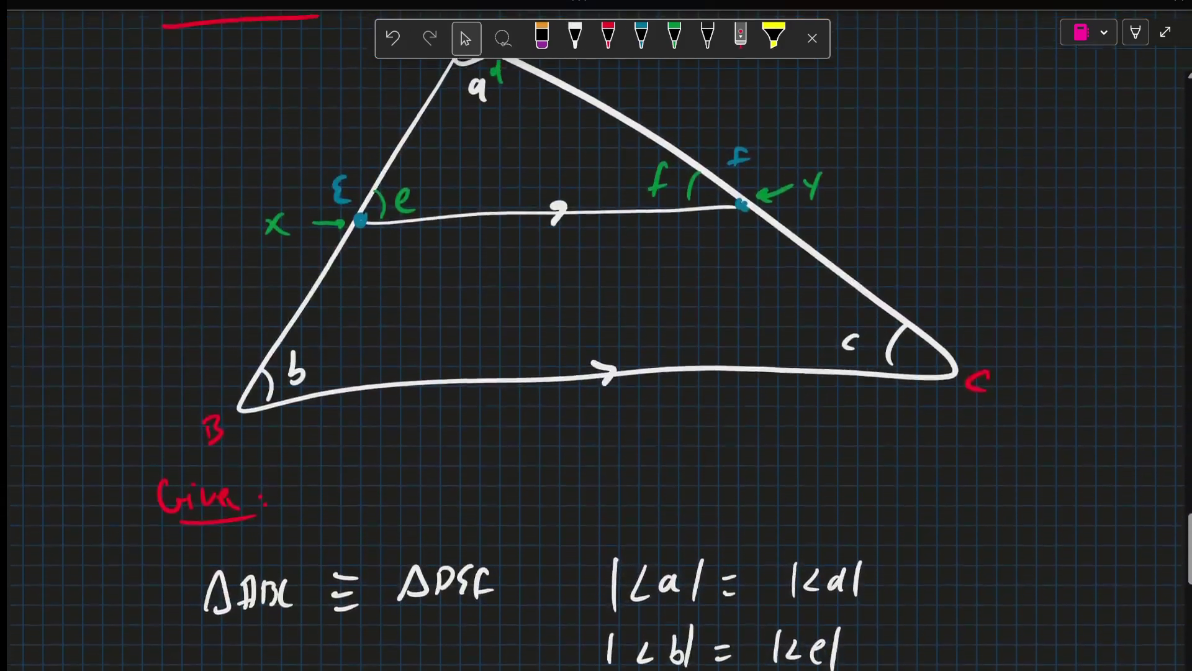
scroll(596, 336, "down", 10)
scroll(596, 336, "down", 8)
scroll(596, 335, "down", 2)
left_click(575, 39)
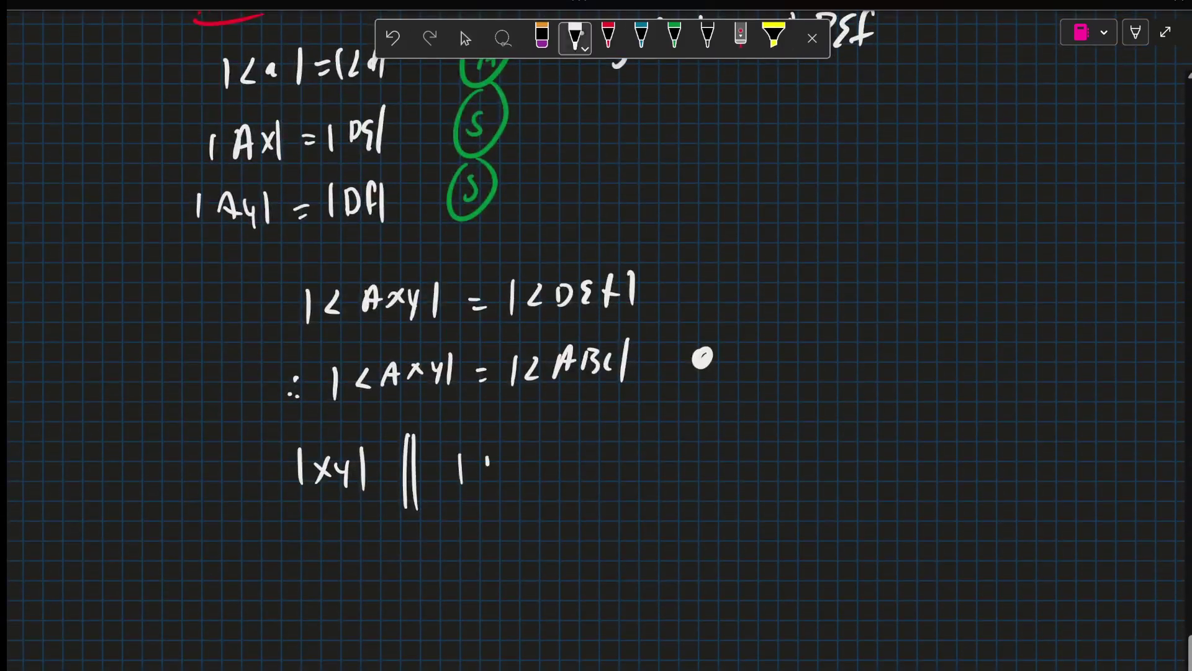
left_click_drag(486, 457, 518, 471)
left_click_drag(536, 439, 529, 473)
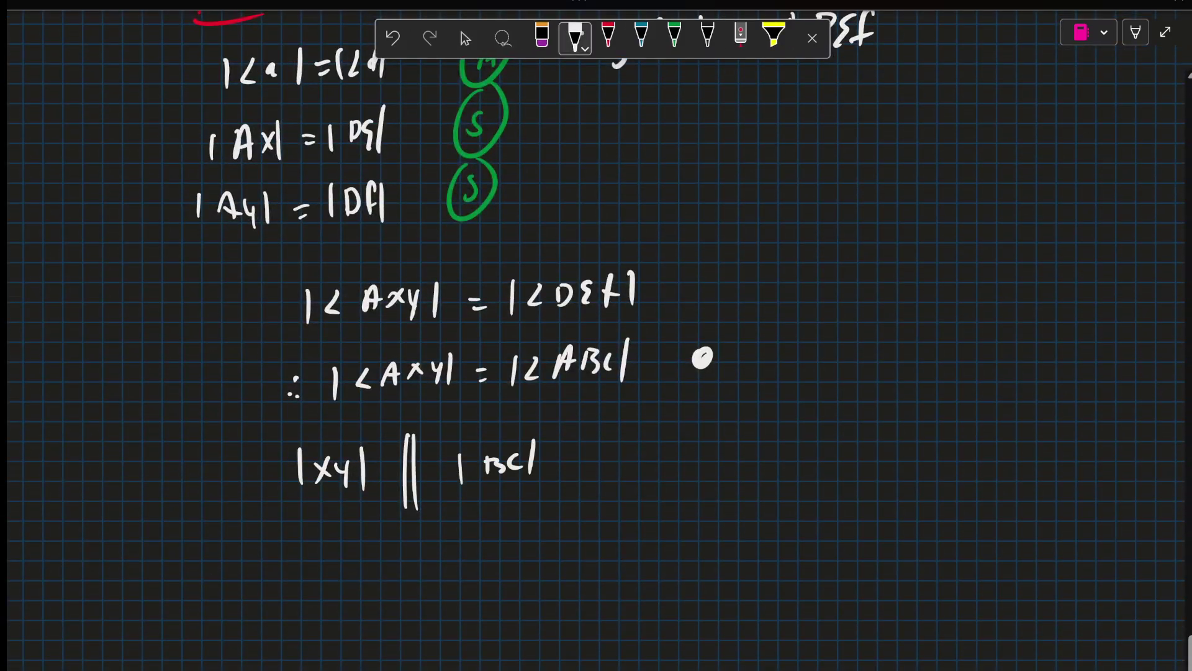
left_click(465, 38)
scroll(596, 335, "up", 5)
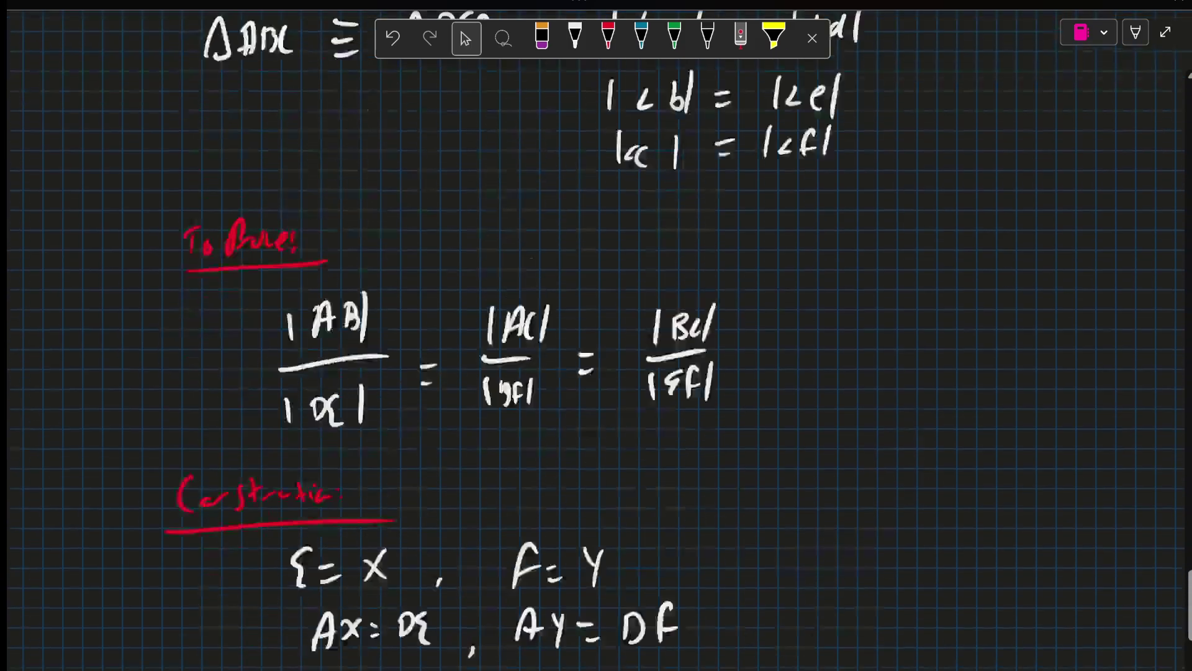
scroll(597, 335, "up", 8)
scroll(596, 335, "up", 2)
left_click(600, 185)
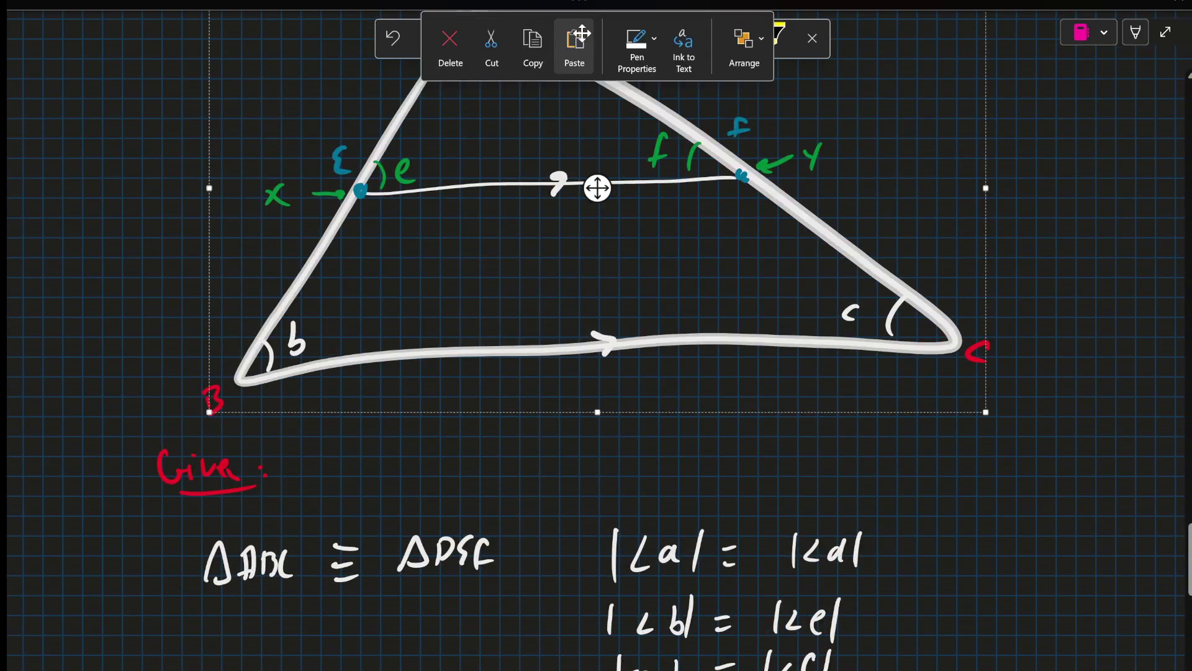
scroll(599, 187, "down", 8)
scroll(701, 366, "down", 5)
scroll(702, 366, "down", 2)
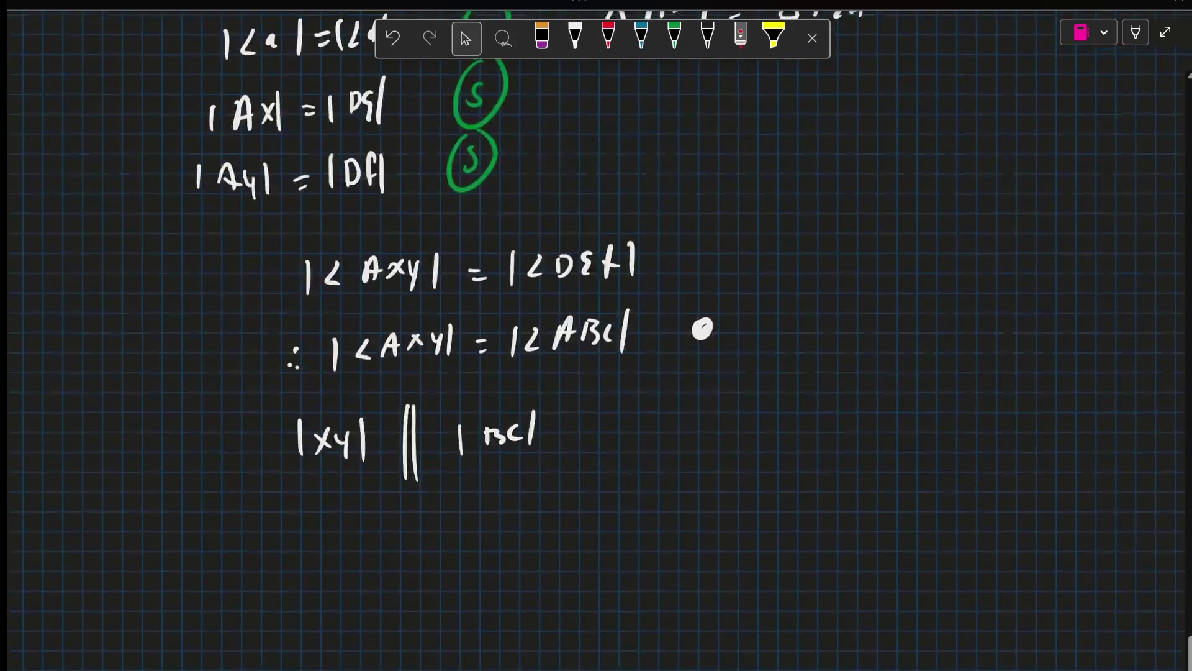
Add the red theorem references T||, T|2 beside the parallel statement
left_click(607, 37)
left_click_drag(610, 399, 635, 392)
left_click_drag(623, 395, 622, 415)
left_click_drag(645, 384, 642, 421)
left_click_drag(652, 385, 652, 423)
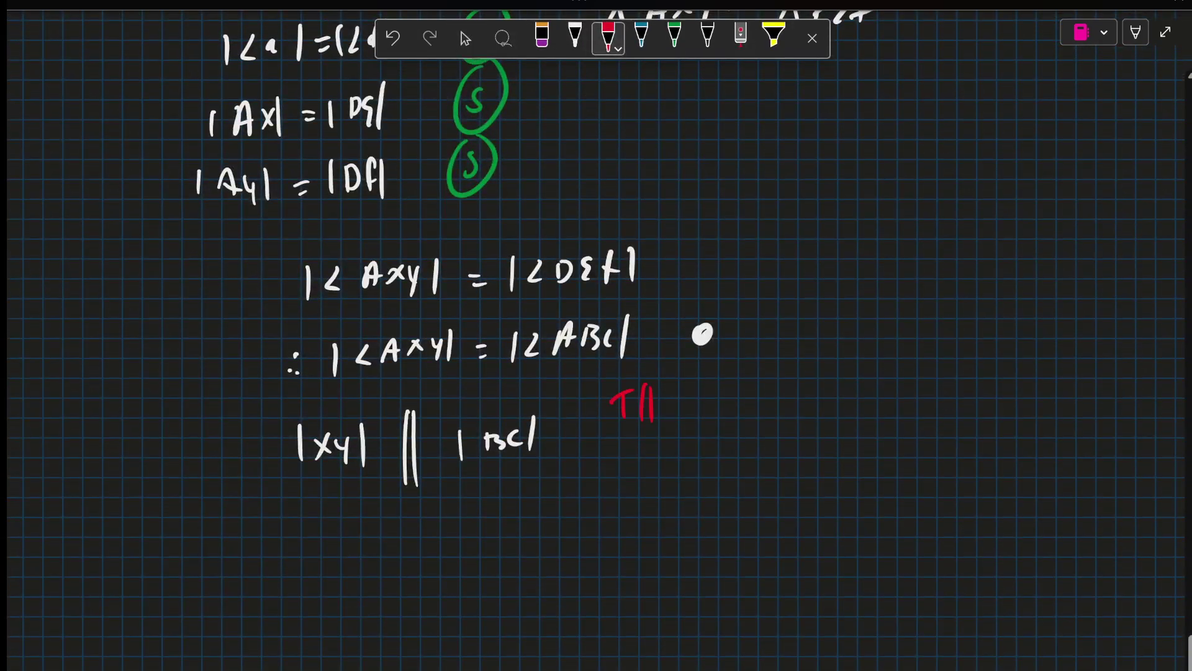
left_click_drag(708, 391, 732, 387)
left_click_drag(745, 382, 745, 407)
left_click_drag(759, 391, 773, 400)
Write ∴ |AB|/|Ax| = |AC|/|AY| in white beneath the parallel line
left_click(575, 38)
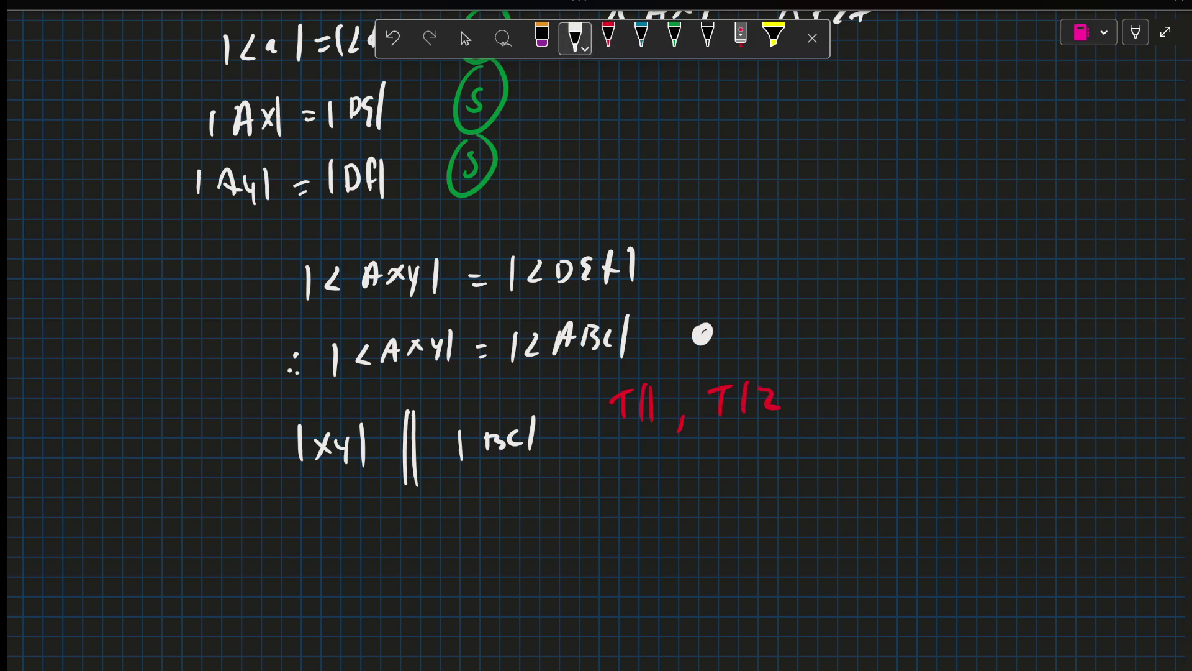
mouse_move(408, 519)
left_mouse_down()
mouse_move(406, 548)
mouse_move(483, 552)
left_mouse_up()
left_click_drag(378, 585, 501, 566)
mouse_move(418, 605)
left_mouse_down()
mouse_move(415, 629)
mouse_move(460, 618)
left_mouse_up()
mouse_move(473, 596)
left_mouse_down()
mouse_move(488, 614)
mouse_move(475, 613)
left_mouse_up()
left_click_drag(498, 593, 498, 617)
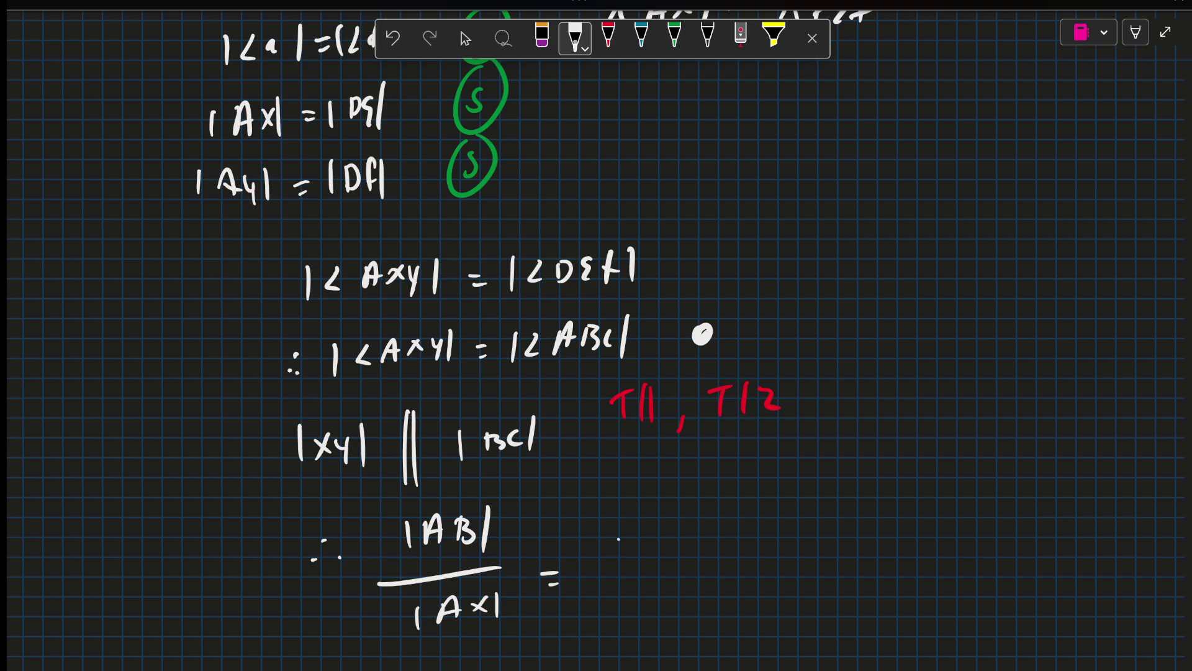
left_click_drag(617, 537, 616, 563)
mouse_move(640, 557)
left_mouse_down()
mouse_move(686, 552)
mouse_move(681, 567)
left_mouse_up()
mouse_move(618, 594)
left_mouse_down()
mouse_move(619, 621)
mouse_move(673, 622)
left_mouse_up()
left_click_drag(688, 591, 689, 622)
left_click(465, 38)
scroll(596, 335, "up", 5)
scroll(596, 336, "up", 10)
scroll(597, 335, "up", 10)
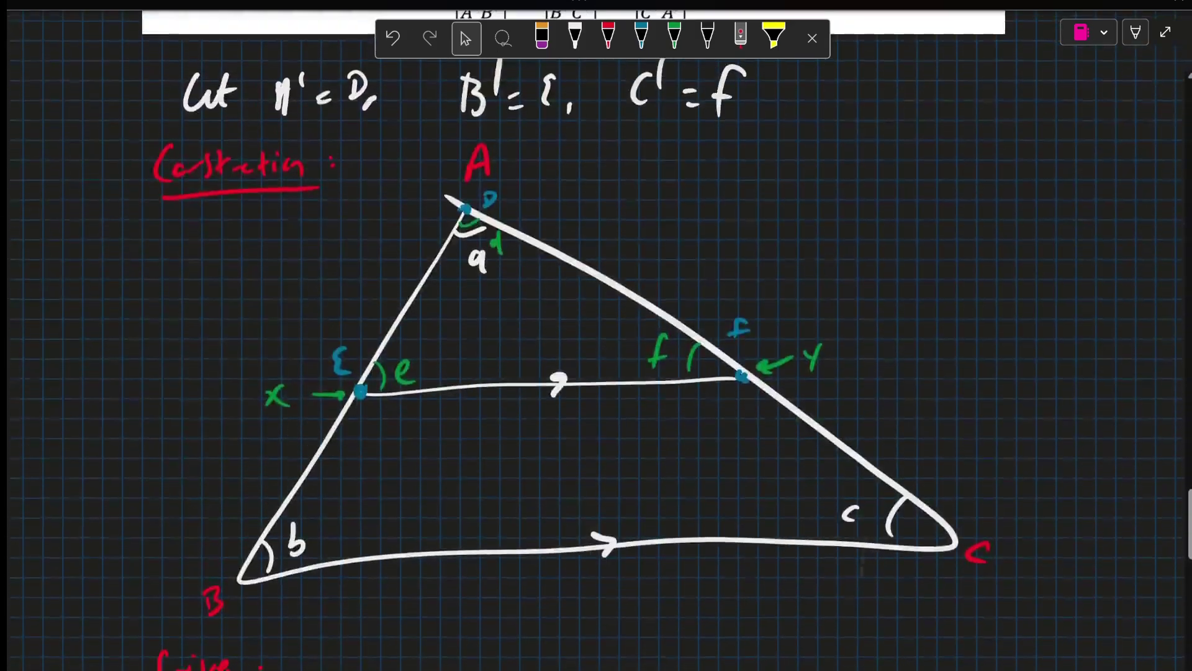
left_click(813, 357)
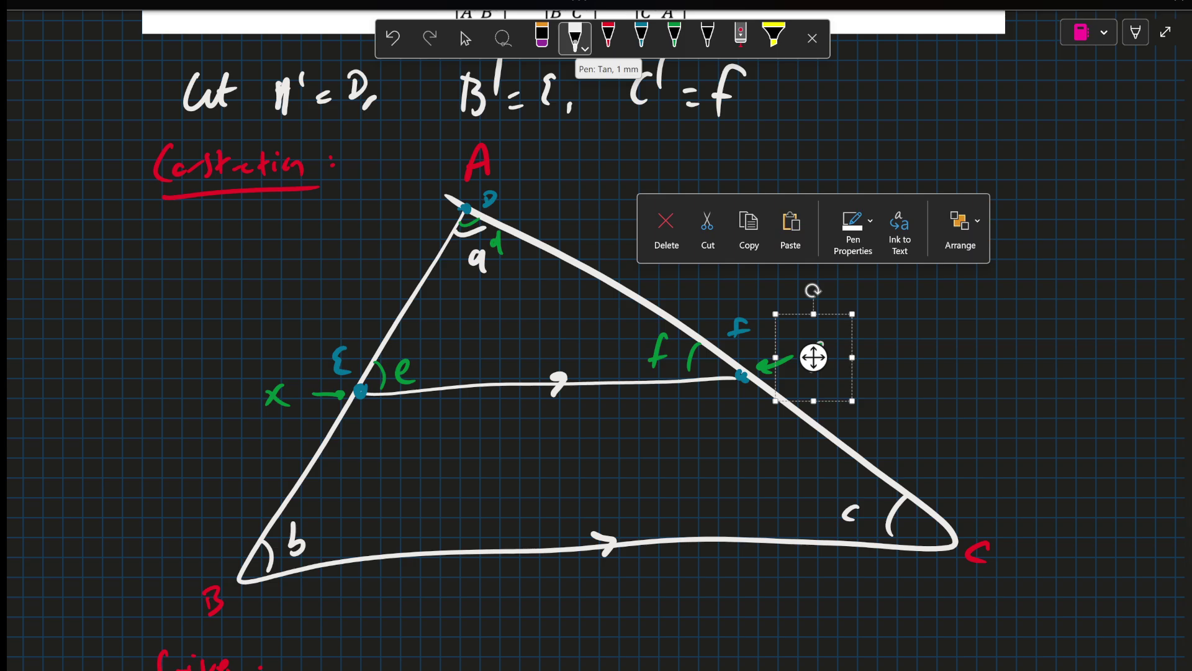
left_click(1034, 458)
scroll(1035, 458, "down", 5)
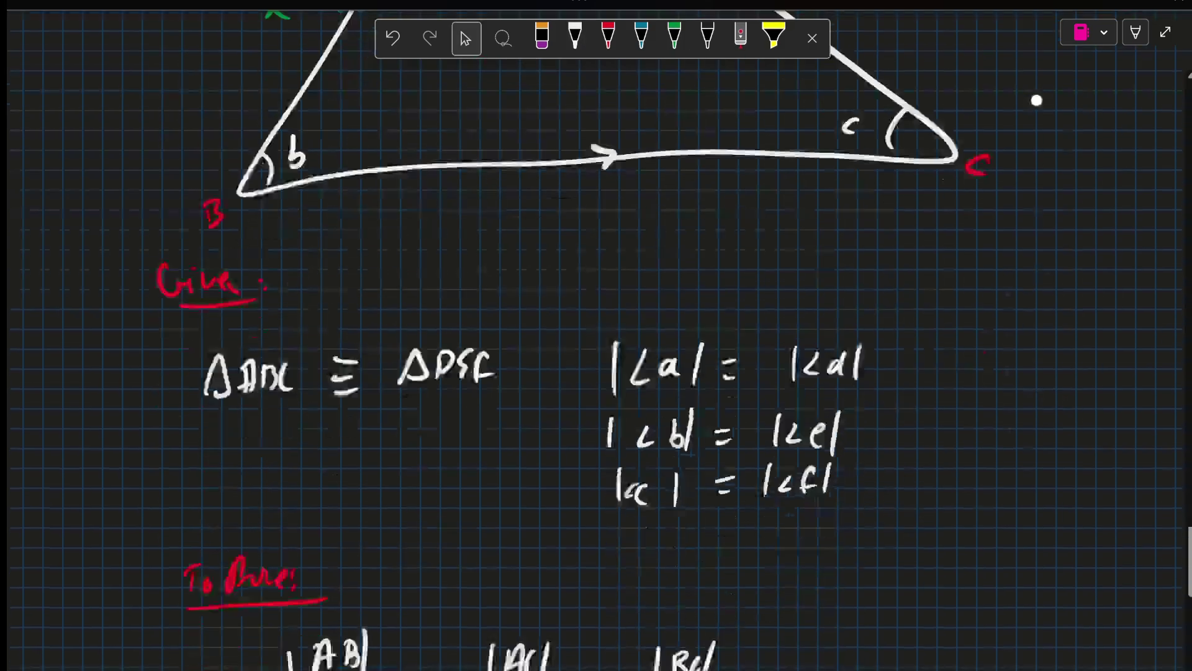
scroll(1035, 457, "down", 5)
scroll(1036, 457, "down", 5)
scroll(603, 336, "down", 1)
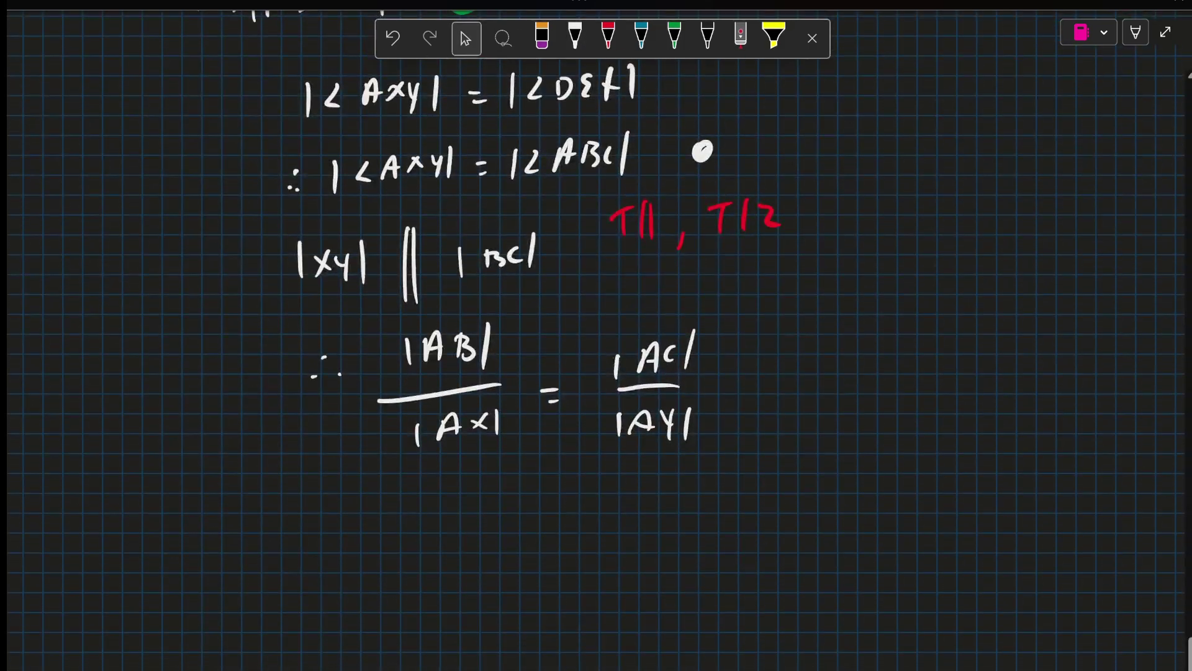
scroll(603, 335, "up", 1)
scroll(602, 336, "up", 5)
scroll(603, 335, "down", 2)
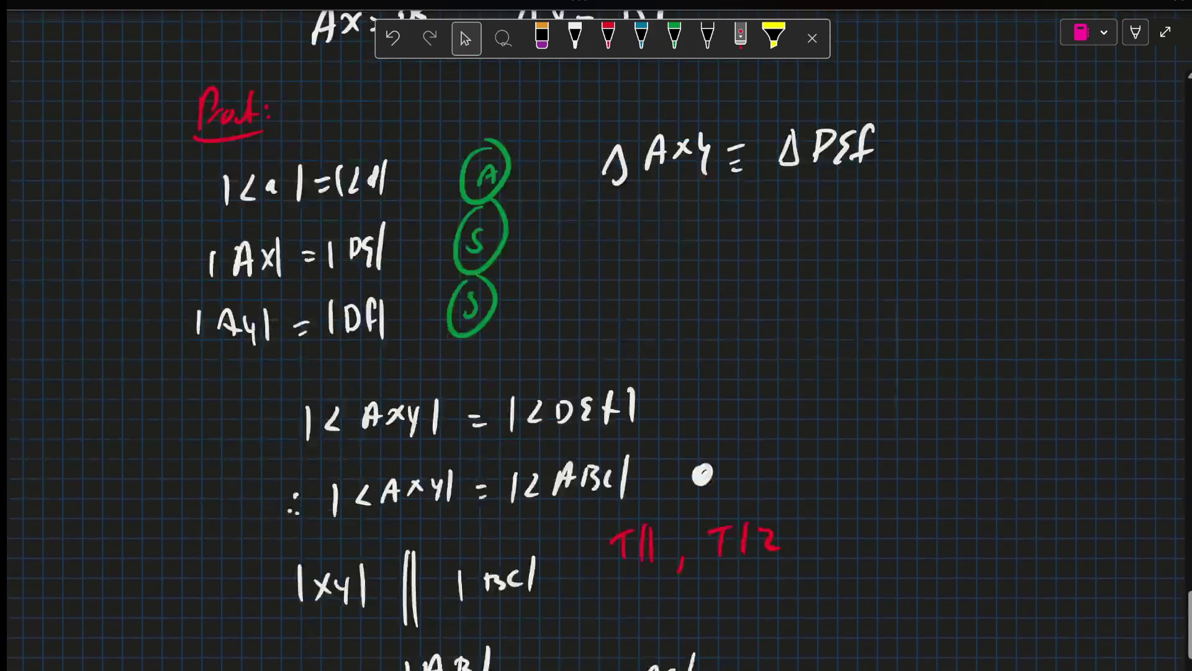
scroll(603, 336, "down", 3)
Write ∴ |AB|/|DE| in white as the left side of the new line
left_click(575, 37)
left_click(328, 555)
left_click(315, 575)
mouse_move(421, 535)
left_mouse_down()
mouse_move(421, 560)
mouse_move(455, 533)
left_mouse_up()
mouse_move(470, 558)
left_mouse_down()
mouse_move(481, 536)
mouse_move(477, 553)
left_mouse_up()
left_click_drag(489, 522, 486, 563)
mouse_move(409, 573)
left_mouse_down()
mouse_move(473, 572)
mouse_move(465, 615)
mouse_move(425, 623)
left_mouse_up()
left_click_drag(489, 587, 486, 616)
left_click_drag(536, 569, 559, 569)
left_click_drag(540, 583, 555, 586)
Complete the equation with = |AC|/|DF|
left_click(465, 37)
scroll(603, 336, "up", 2)
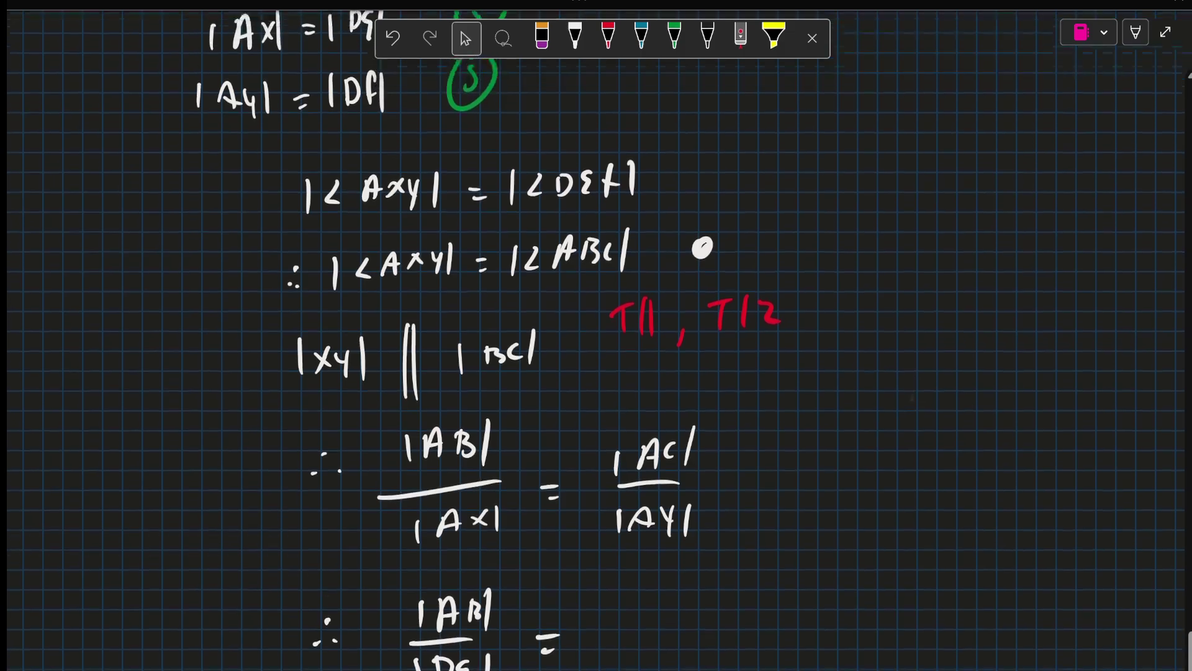
scroll(603, 336, "up", 9)
scroll(596, 336, "down", 10)
left_click(575, 38)
left_click_drag(610, 489, 610, 510)
left_click_drag(627, 511, 644, 500)
left_click_drag(667, 486, 677, 508)
left_click_drag(602, 533, 701, 529)
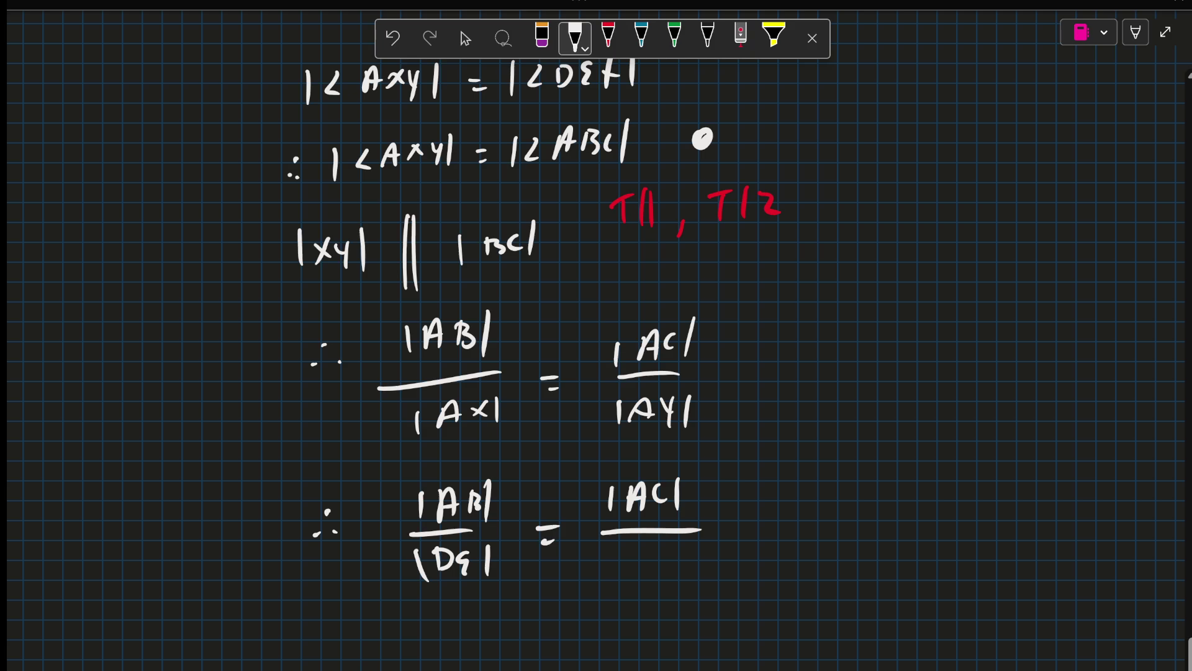
left_click_drag(610, 559, 610, 581)
left_click_drag(634, 555, 635, 585)
mouse_move(667, 557)
left_mouse_down()
mouse_move(656, 586)
mouse_move(669, 572)
left_mouse_up()
left_click_drag(678, 556, 678, 586)
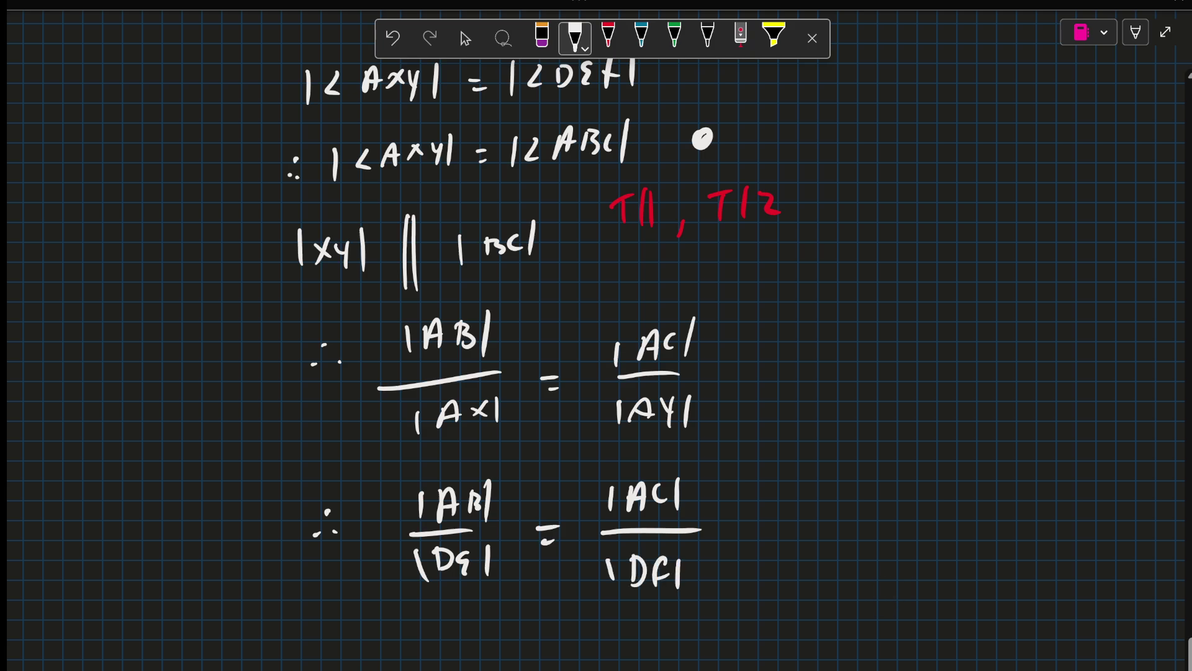
scroll(896, 460, "up", 5)
scroll(897, 460, "down", 3)
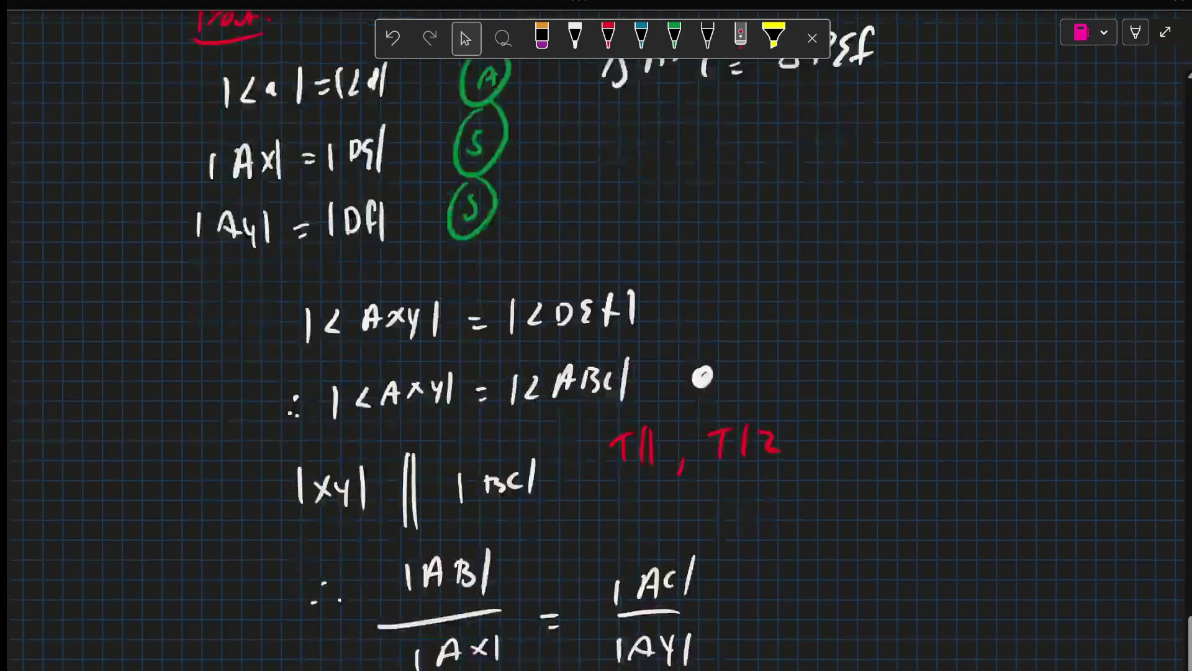
scroll(701, 377, "down", 3)
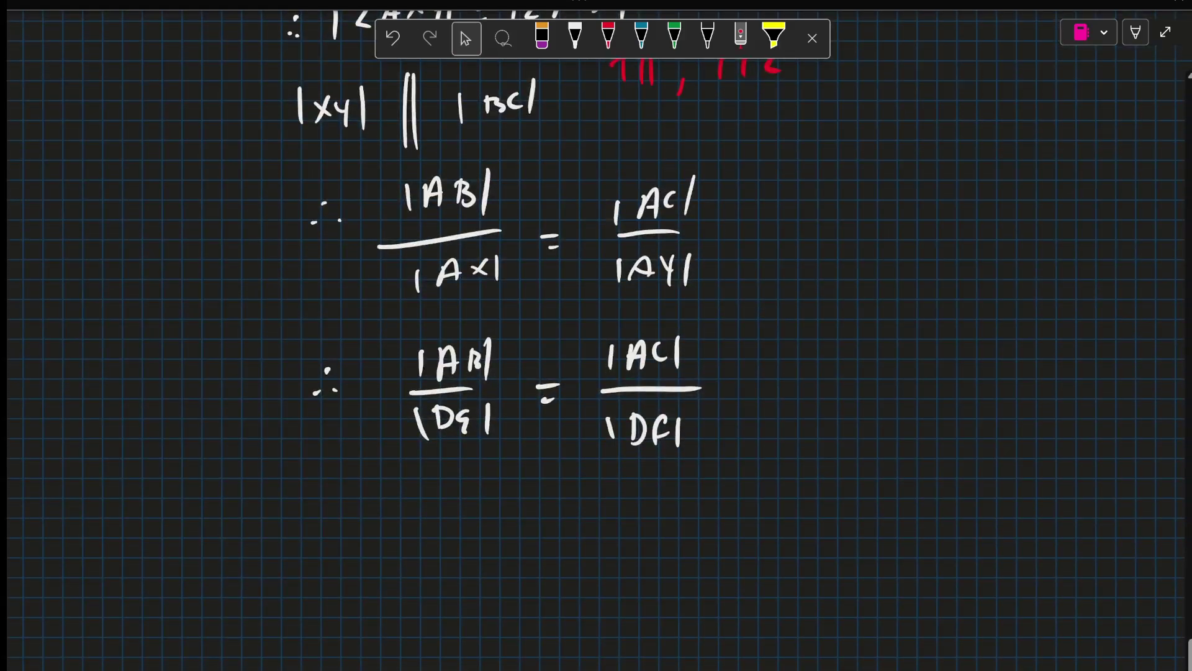
Write the red note '∴ same true for all pairs of sides' beside the final ratio
left_click(575, 38)
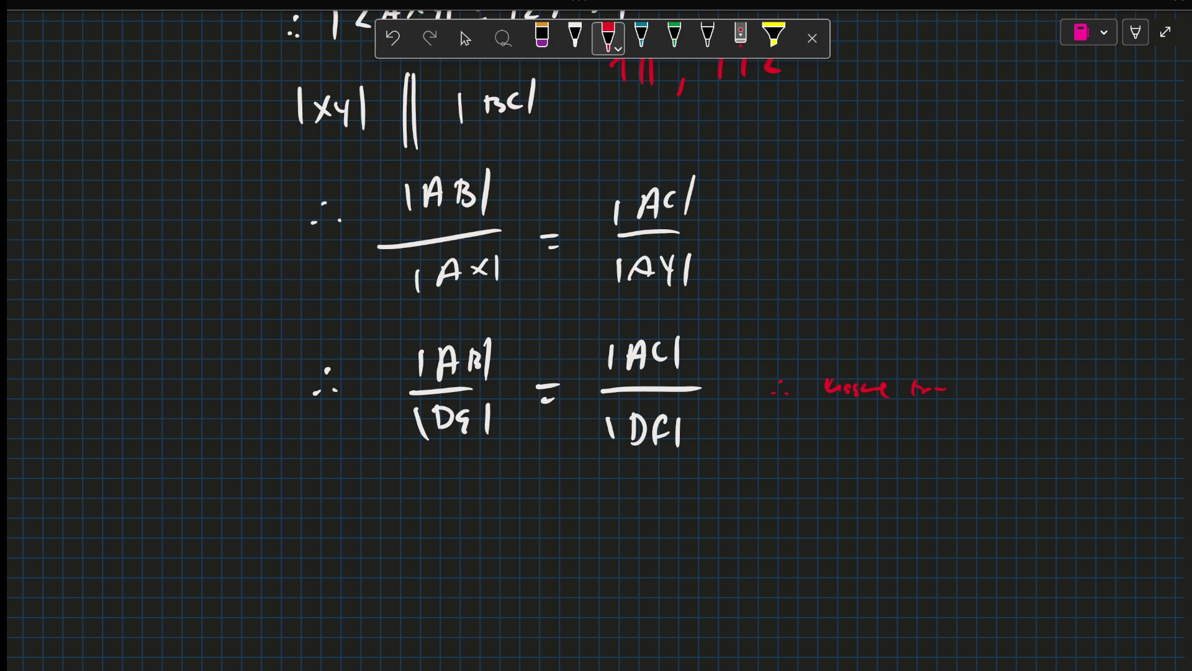
left_click_drag(831, 428, 834, 444)
mouse_move(844, 415)
left_mouse_down()
mouse_move(840, 440)
mouse_move(853, 440)
left_mouse_up()
left_click_drag(881, 425, 885, 438)
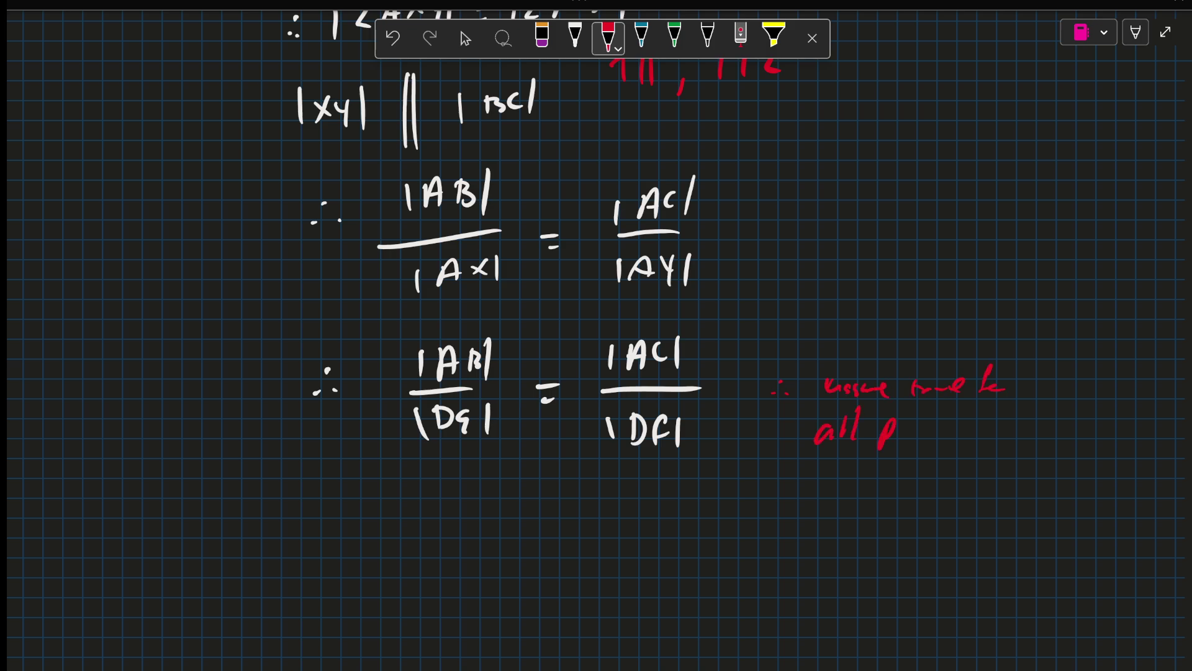
left_click_drag(972, 421, 1002, 410)
mouse_move(862, 464)
left_mouse_down()
mouse_move(848, 488)
mouse_move(871, 488)
left_mouse_up()
mouse_move(896, 473)
left_mouse_down()
mouse_move(901, 456)
mouse_move(939, 494)
left_mouse_up()
Draw a white horizontal closing line beneath the proof equations
left_click(465, 37)
scroll(596, 335, "up", 5)
scroll(596, 335, "down", 5)
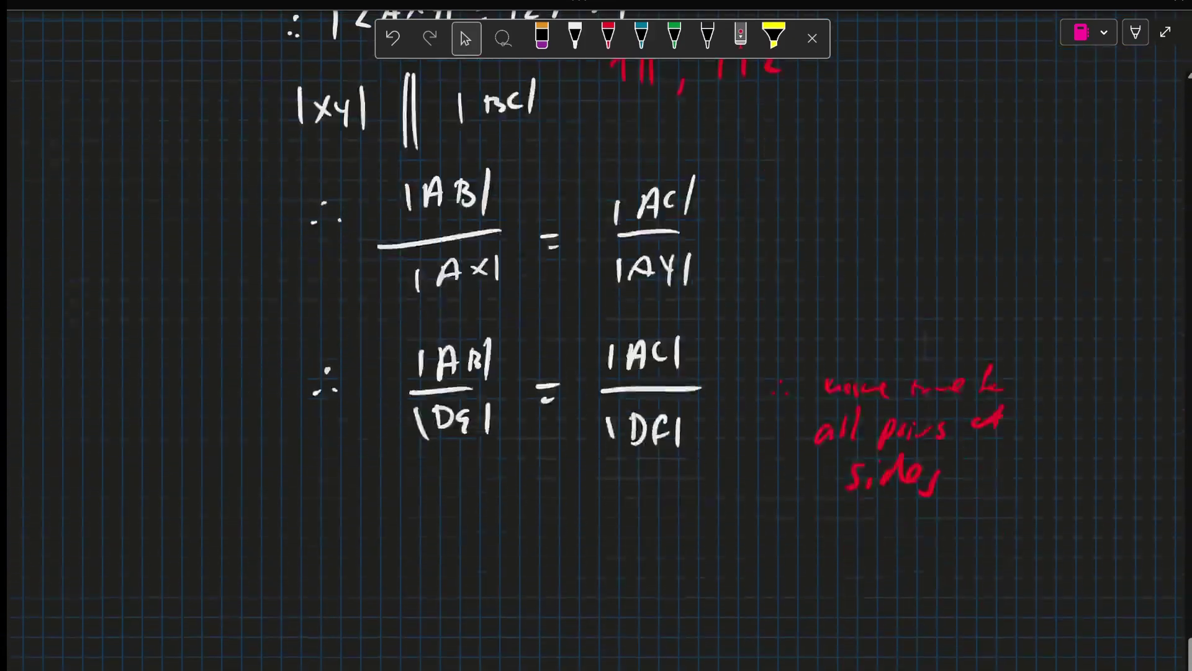
scroll(597, 335, "up", 5)
scroll(596, 335, "down", 4)
left_click(575, 38)
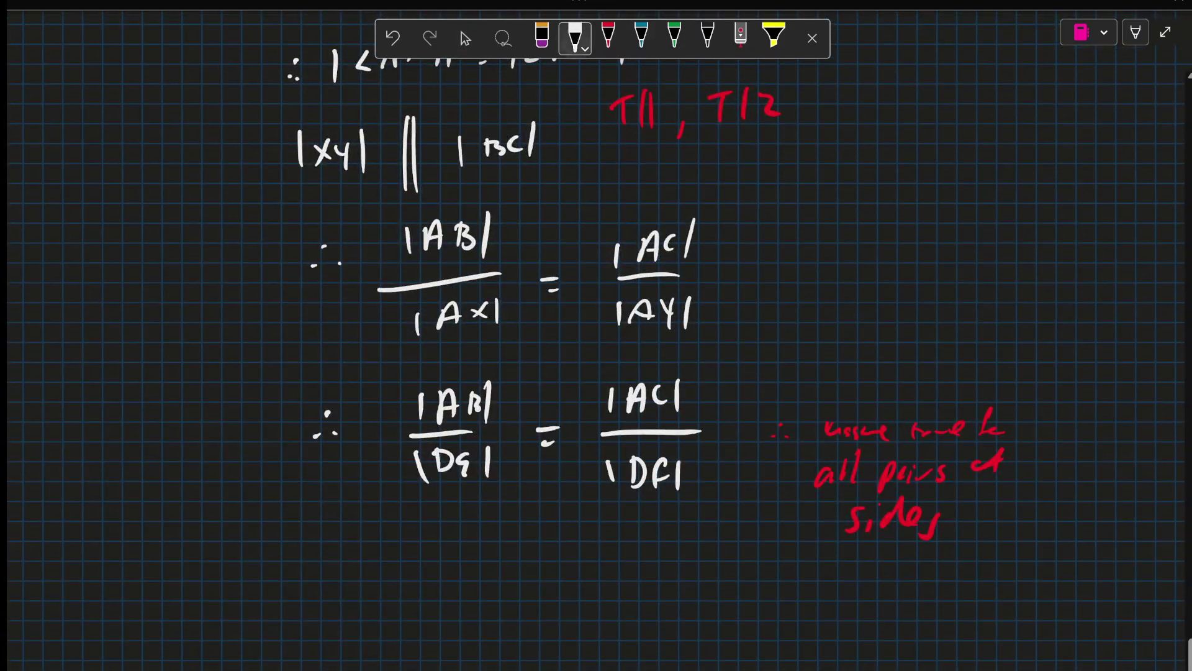
left_click_drag(349, 538, 731, 526)
left_click(465, 37)
scroll(596, 335, "up", 1)
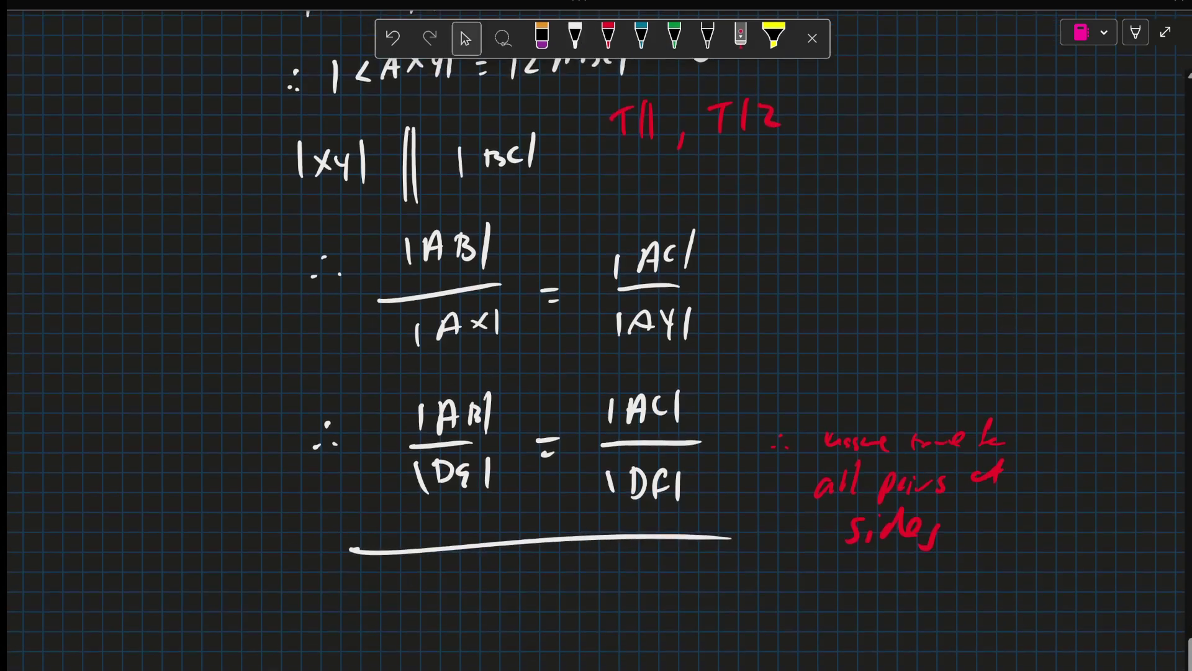